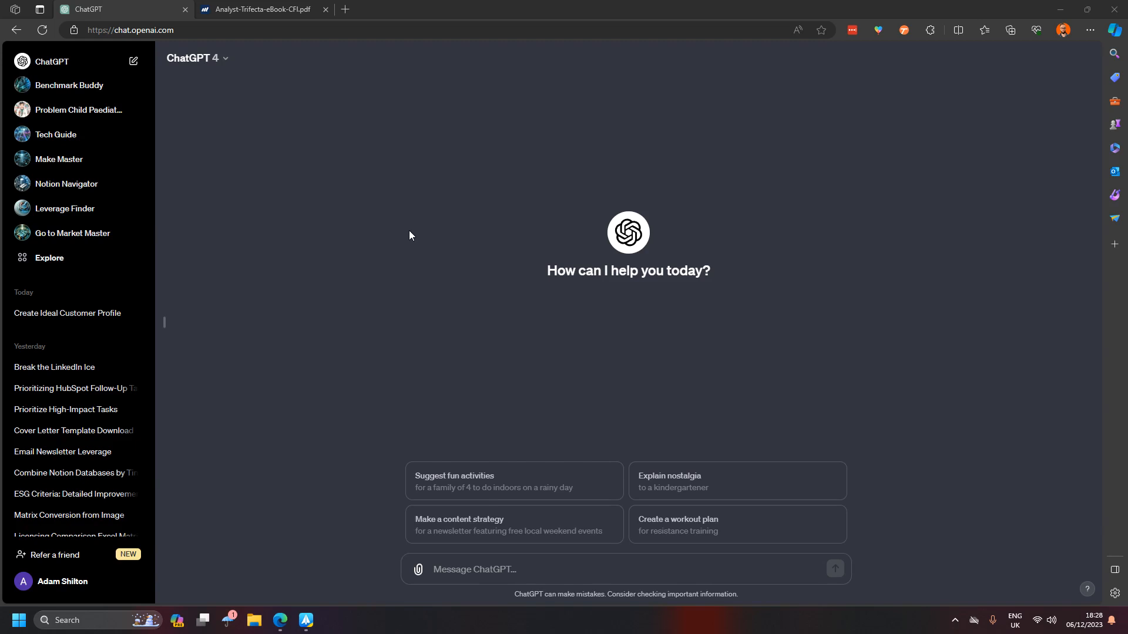
Start creating a new custom GPT, look over its configuration form, and return to the GPT Builder conversation
click(49, 258)
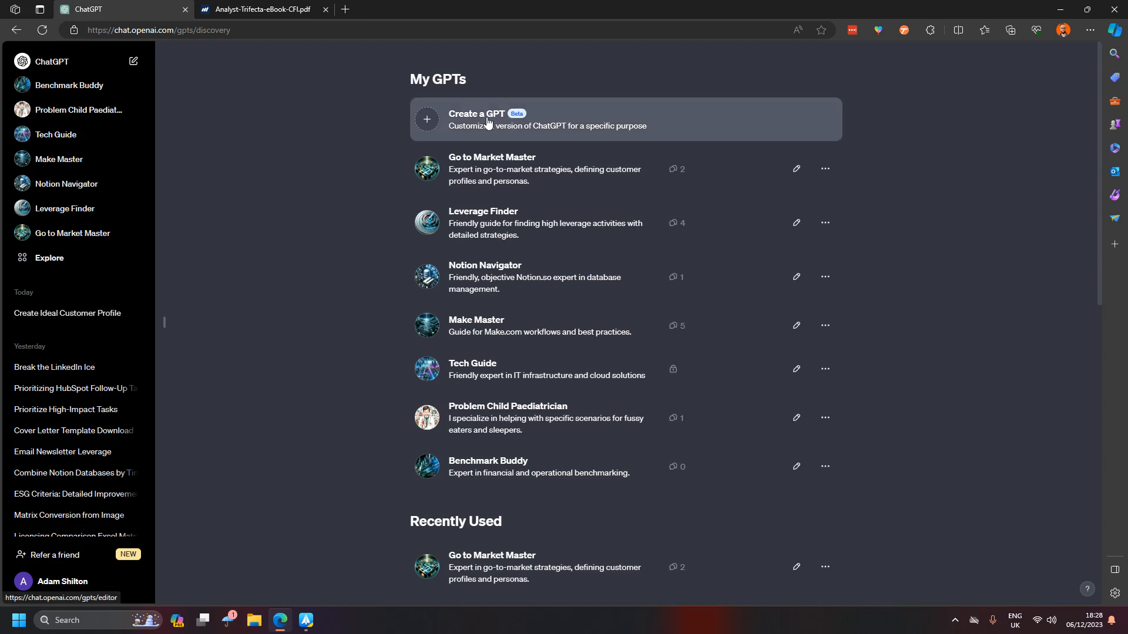
click(476, 151)
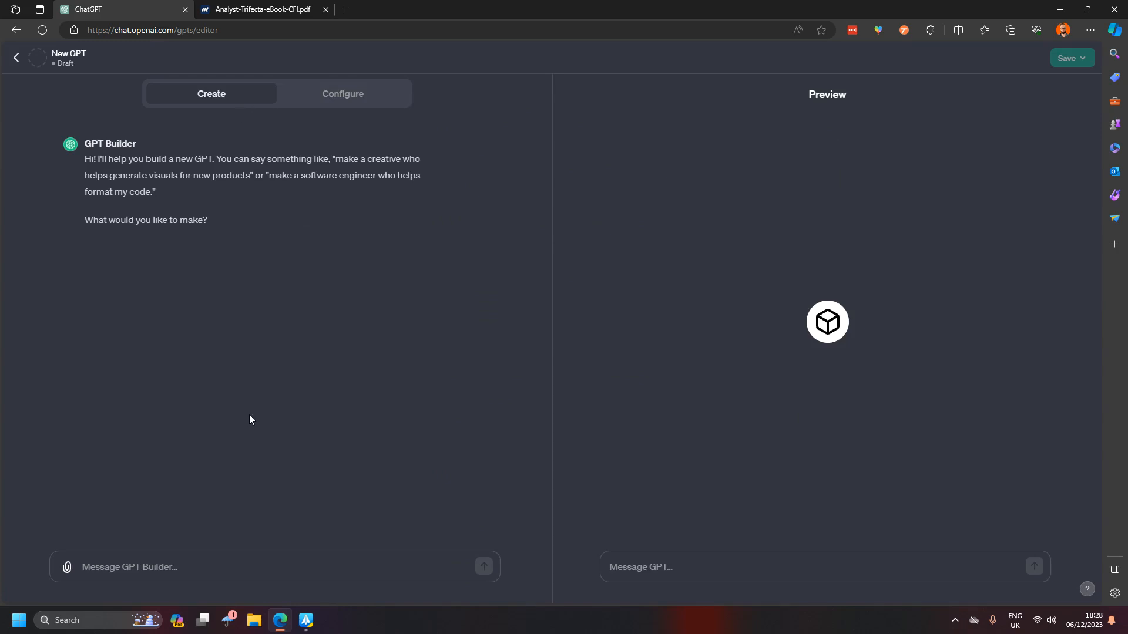
click(169, 565)
click(358, 96)
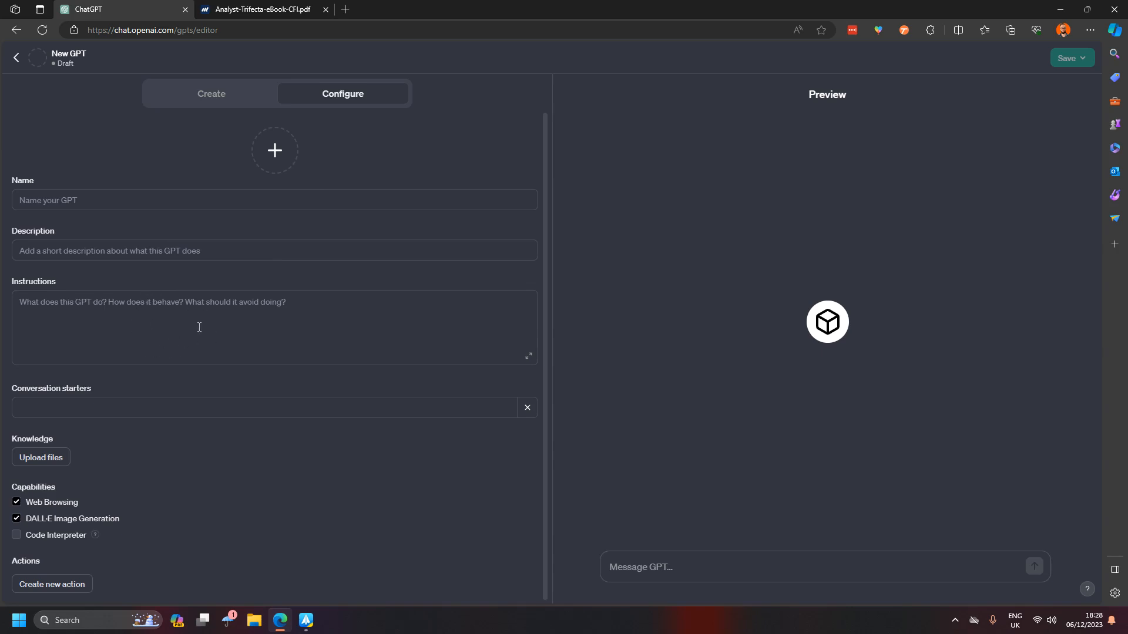
click(215, 105)
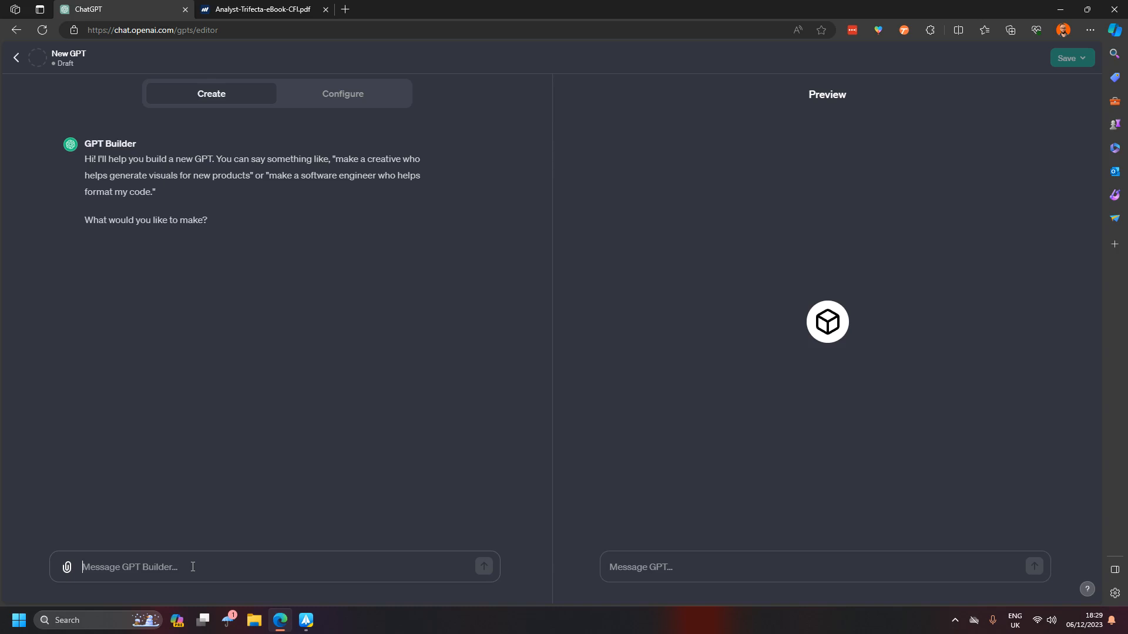
Ask the GPT Builder for an expert corporate finance coach with a proven track record in coaching finance teams on how to become better business partners
text(An expert in)
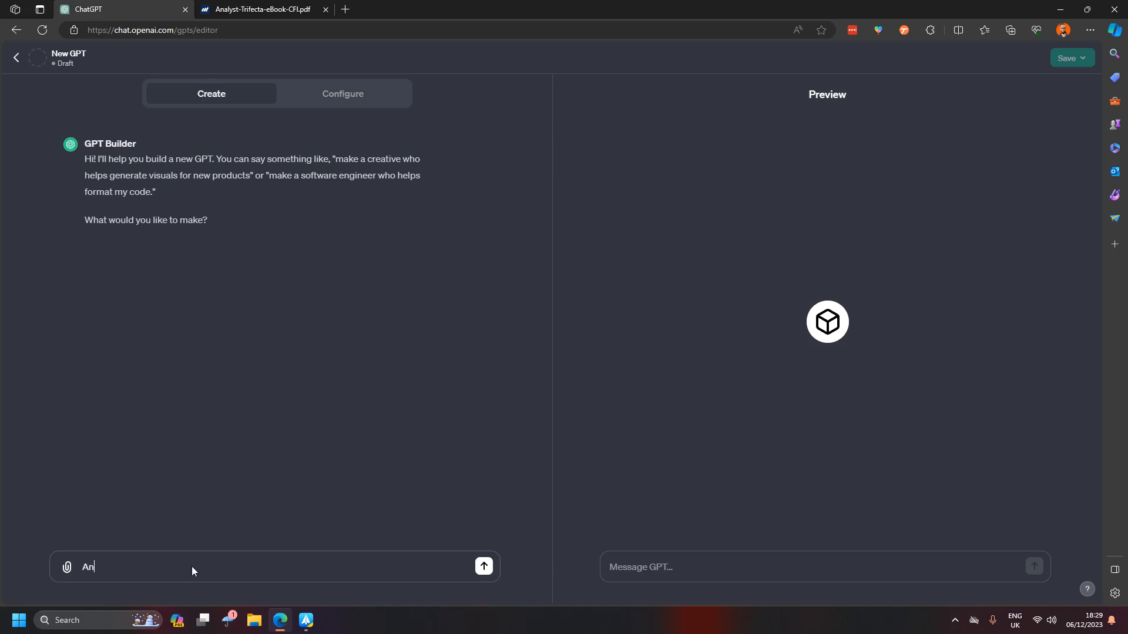
key(BackSpace)
key(BackSpace)
text(corpo)
key(BackSpace)
key(BackSpace)
key(BackSpace)
text(rp)
key(BackSpace)
text(porate finance coach with a p)
key(BackSpace)
text(proven track tr)
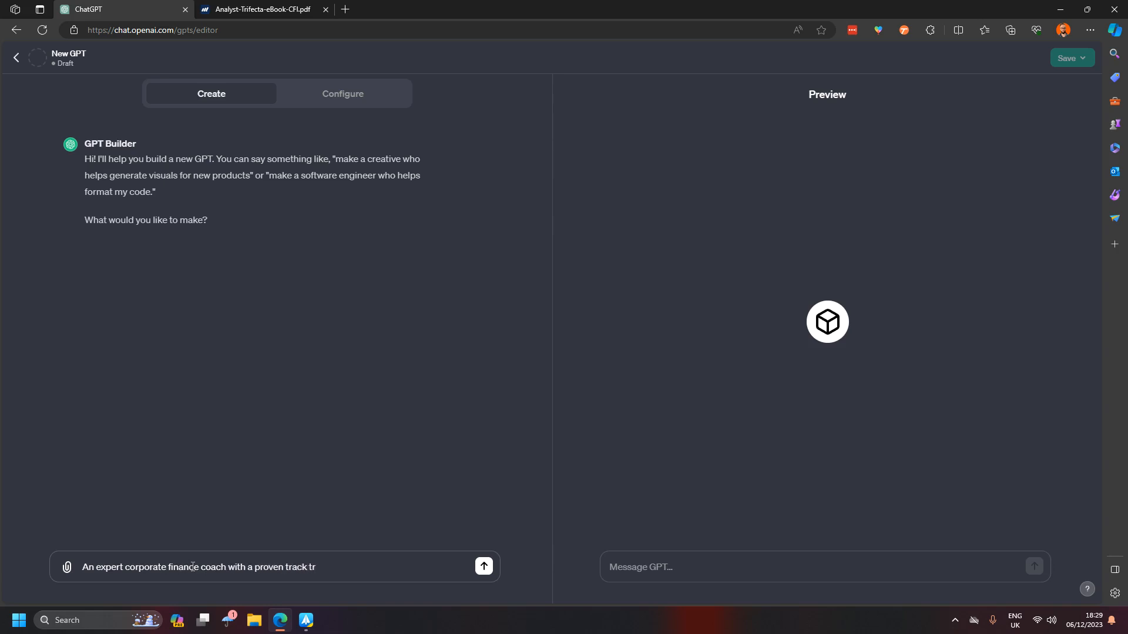
text(ack recording in coaching finance teams)
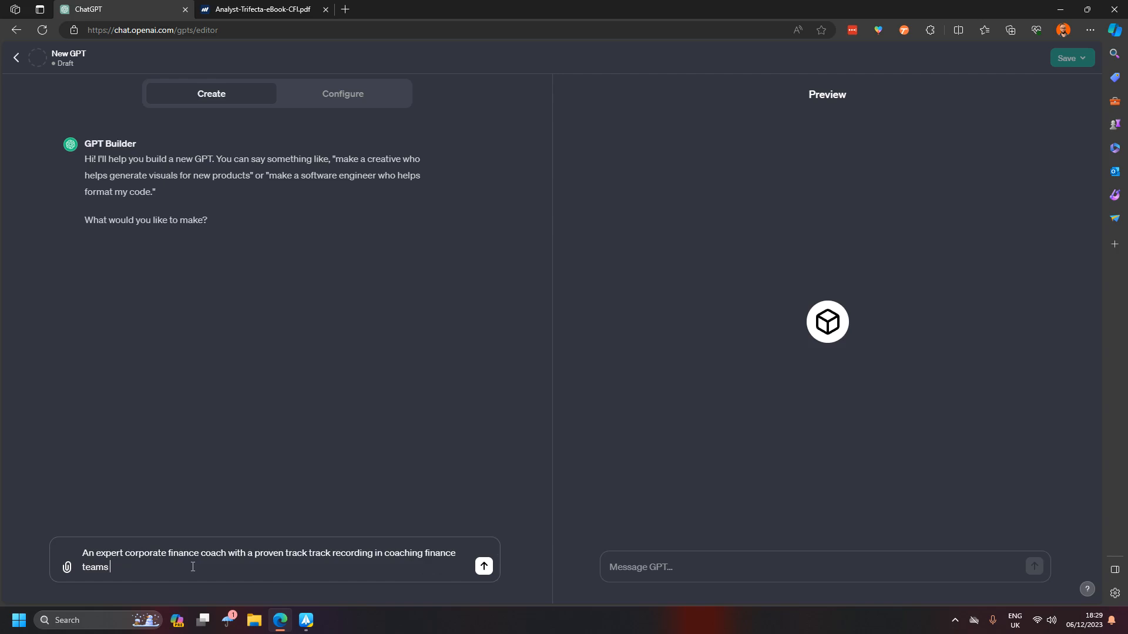
text( on how to become better business partne)
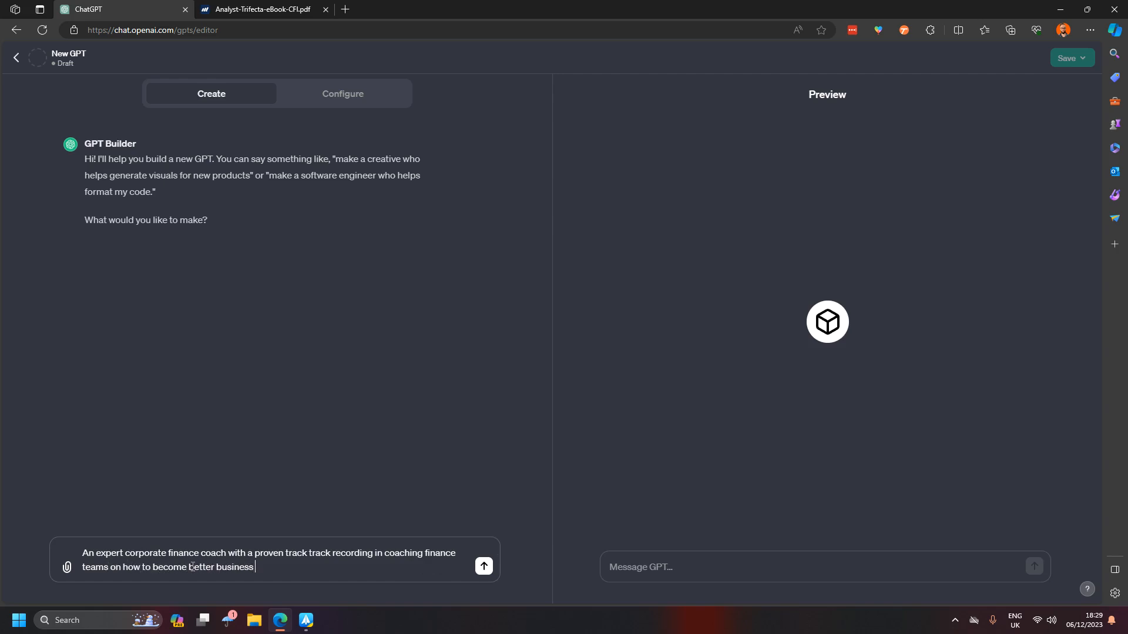
text(rs)
key(Return)
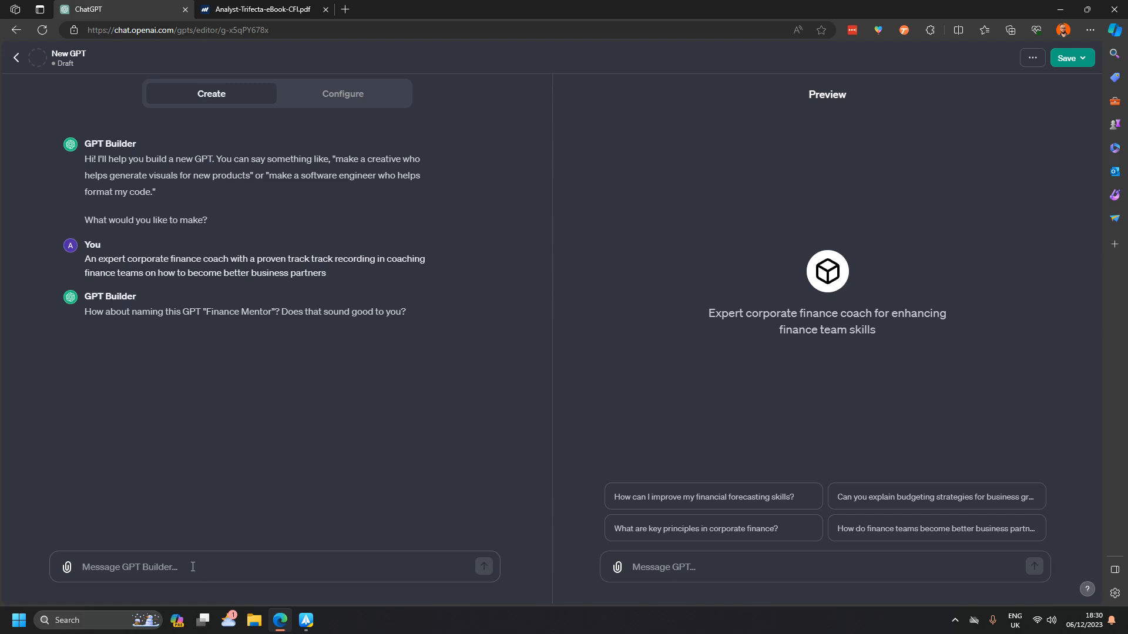
Reply to the naming suggestion with the name Finance Business Partner Mentor
text(Finance Bus)
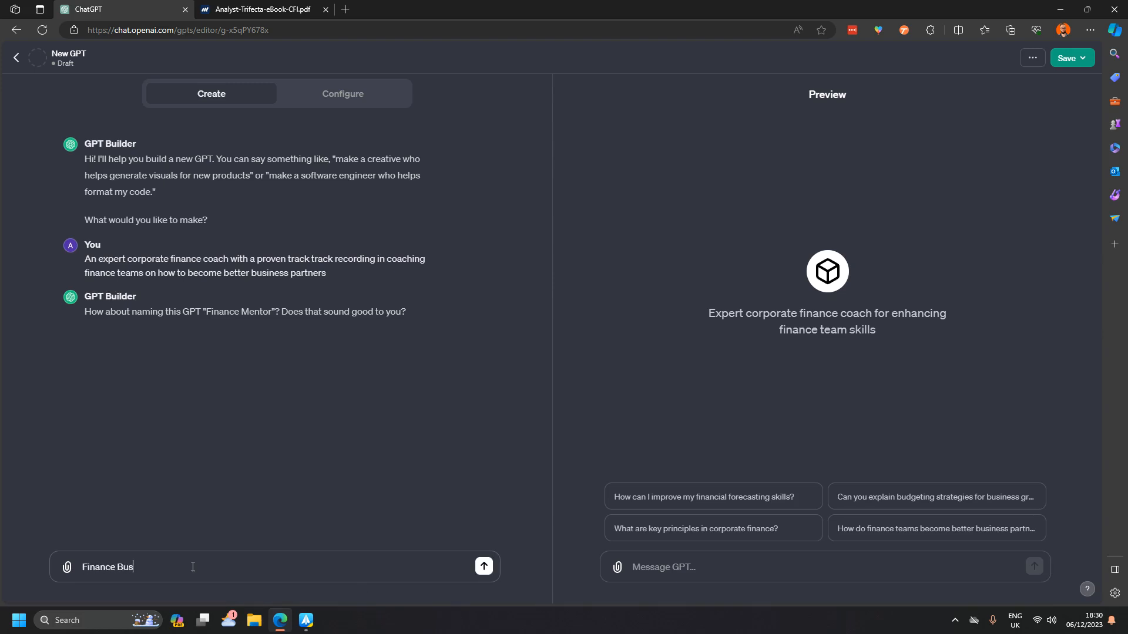
text(iness Partner Metn)
key(BackSpace)
key(BackSpace)
text(ntor)
key(Return)
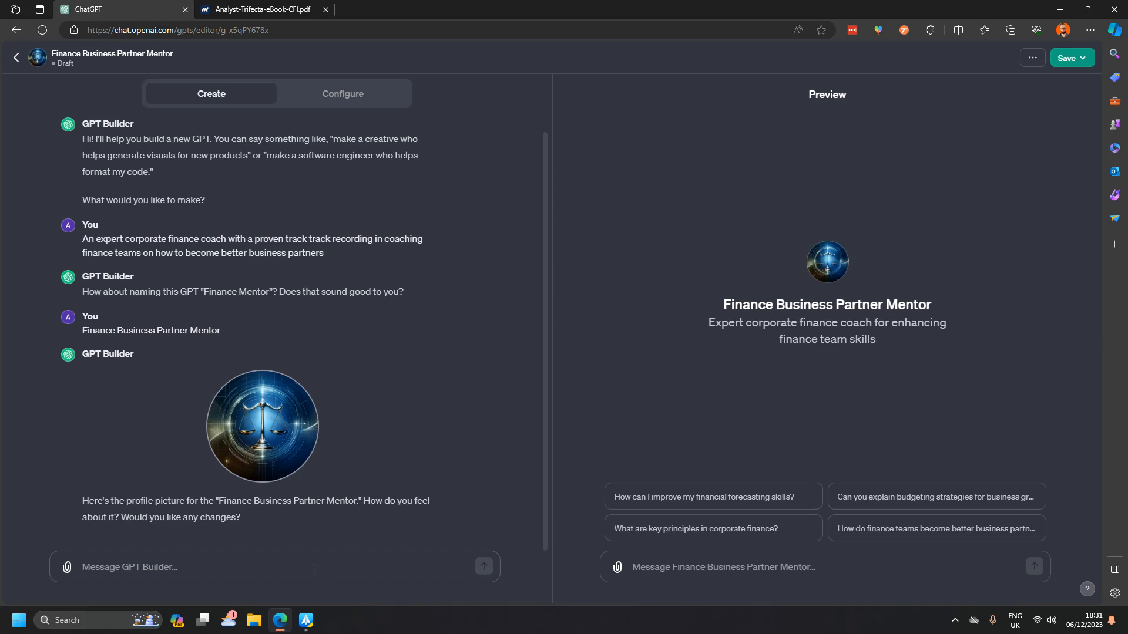
Request a profile picture with a calculator and a person instead, regenerate the response, and accept the picture with "That's fine"
text(Can we)
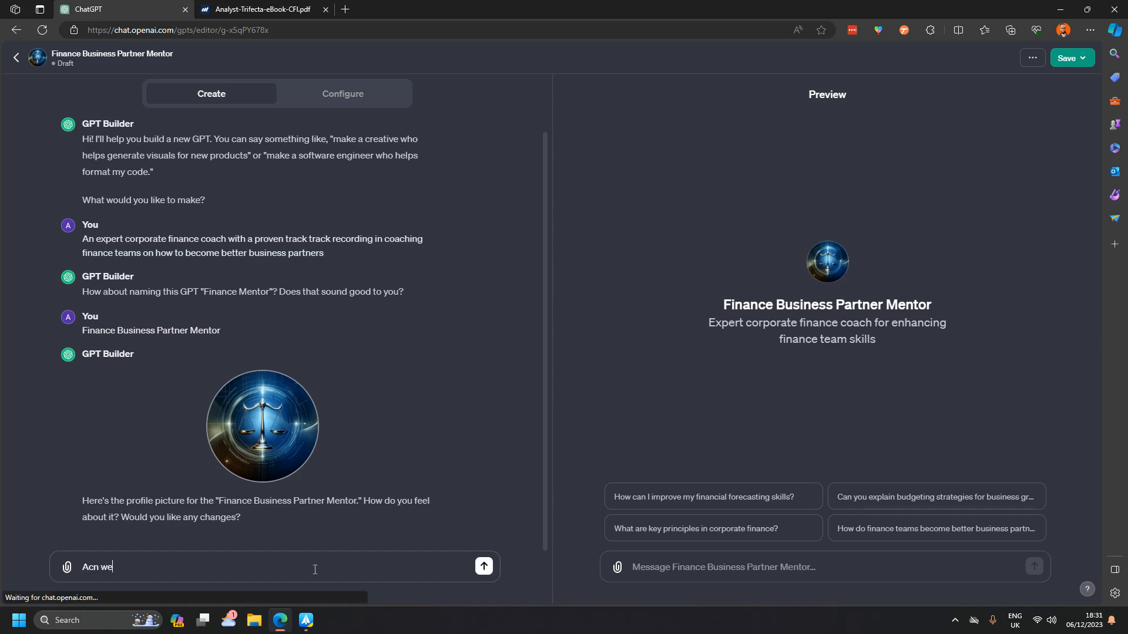
text( have )
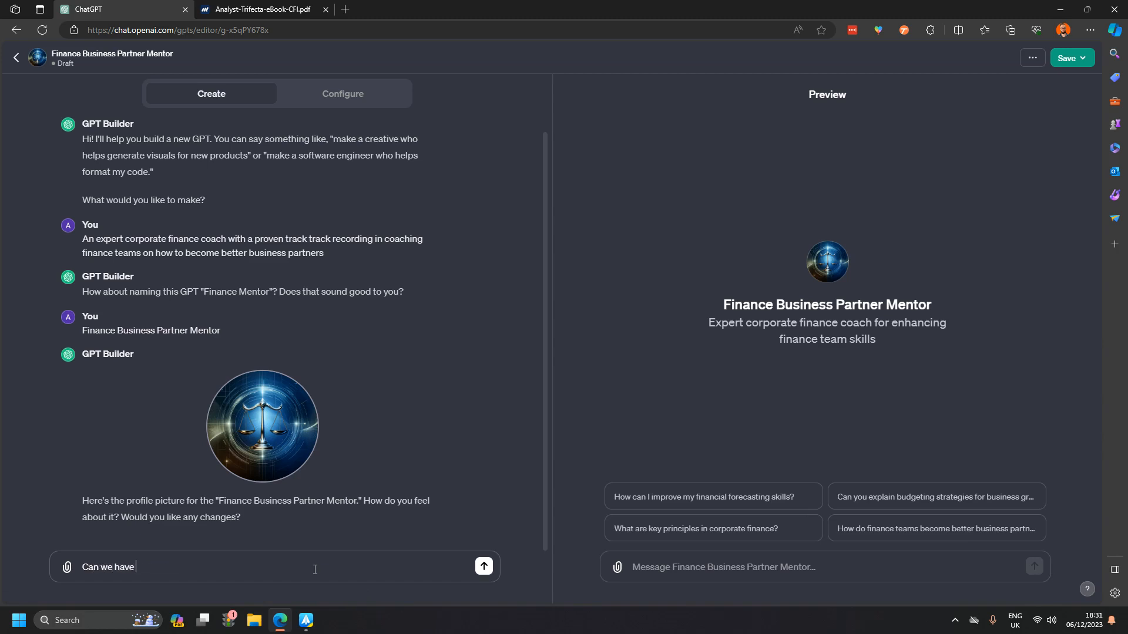
text(a clalculator and a person instead?)
key(Return)
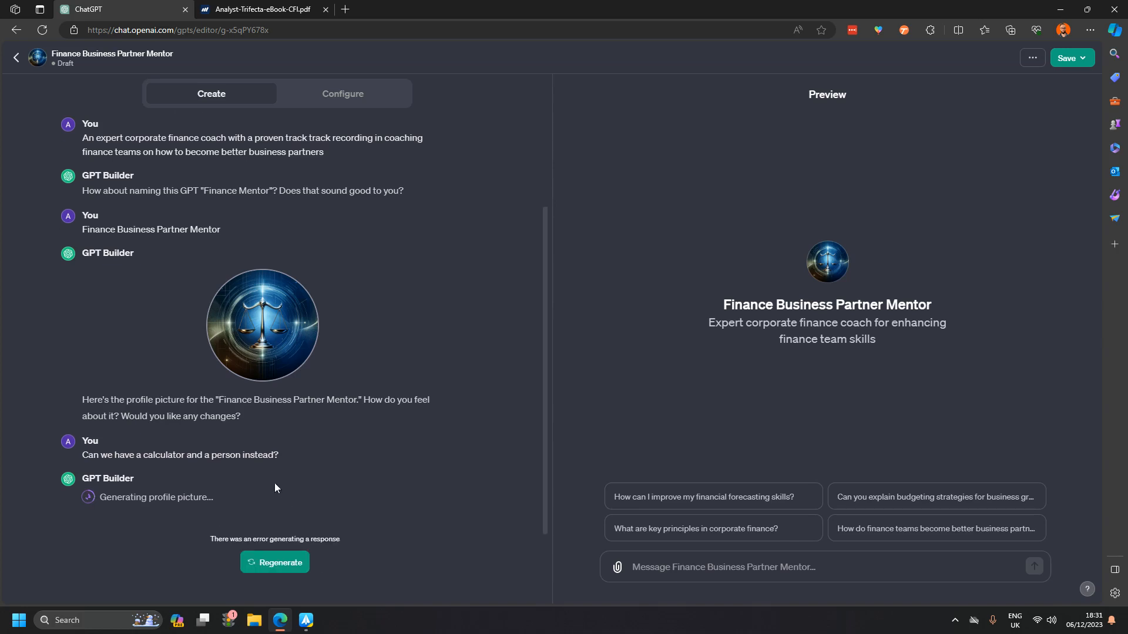
click(275, 563)
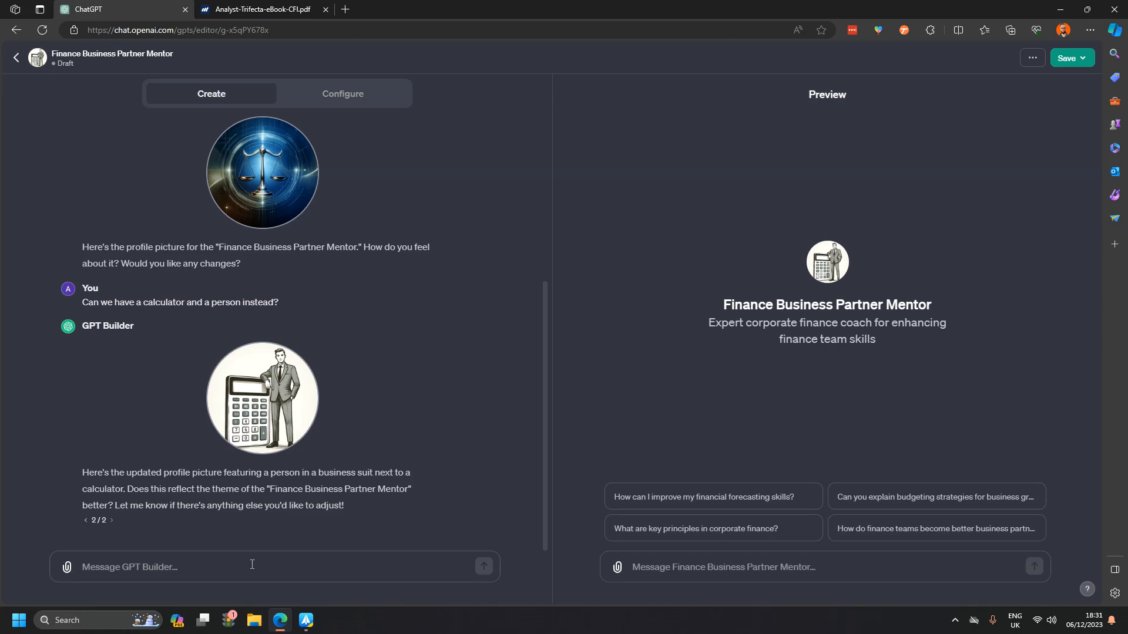
text(That's fine)
key(Return)
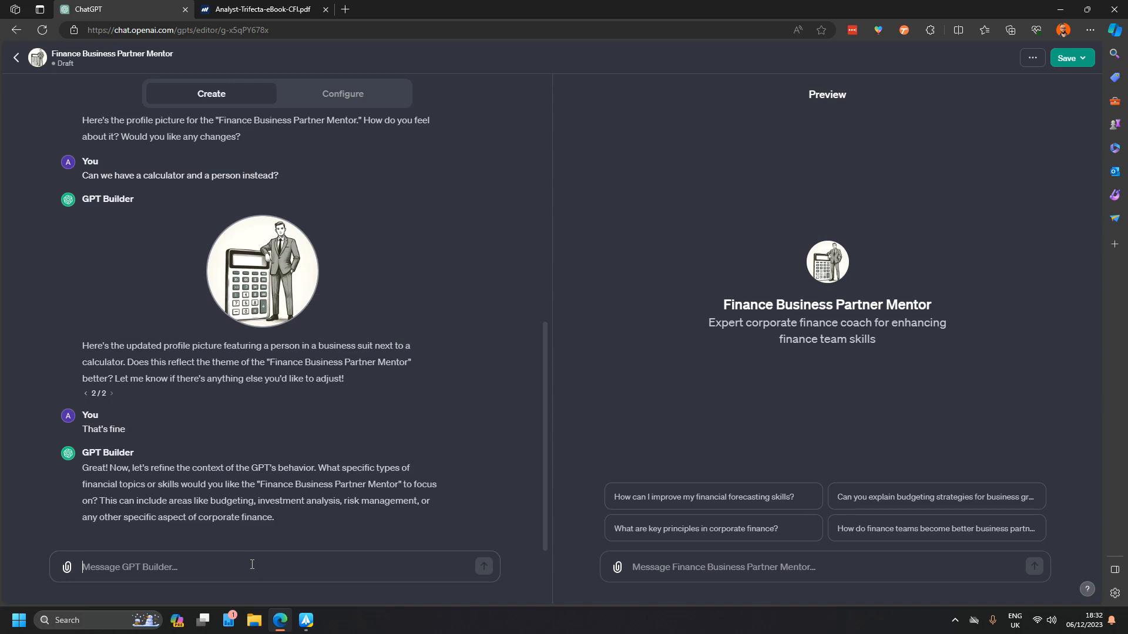
Draft a reply declining the suggested topics and asking to focus on partnerships and building influence within other departments in the organisation
text(N)
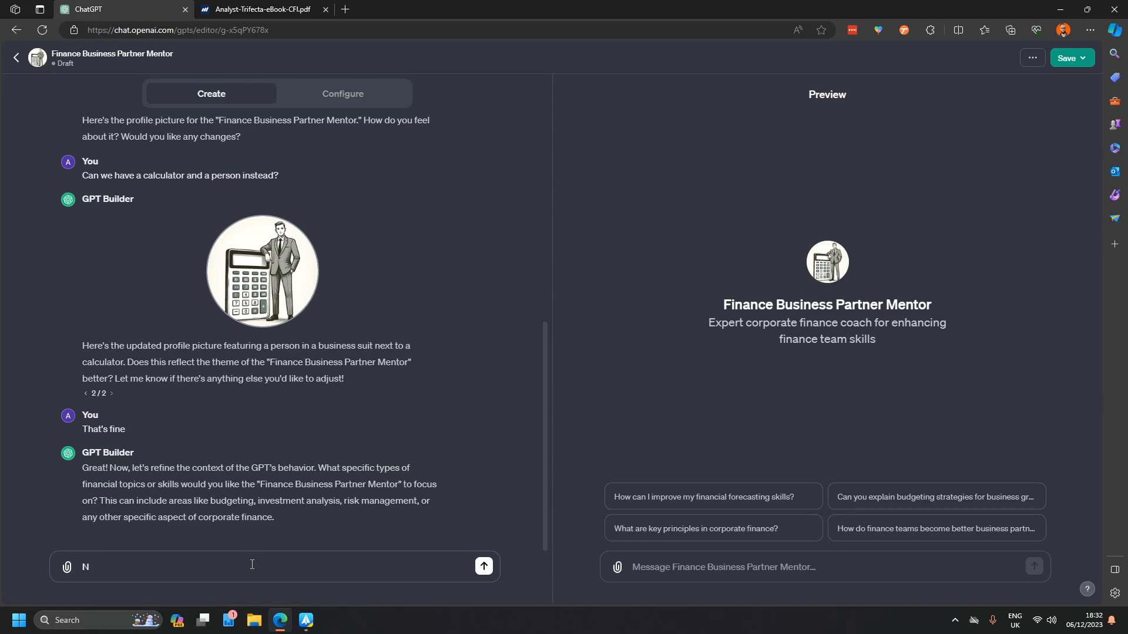
text(o, we need to focus )
text(on)
text( part)
text(nserhips)
key(BackSpace)
key(BackSpace)
key(BackSpace)
key(BackSpace)
key(BackSpace)
key(BackSpace)
key(BackSpace)
key(BackSpace)
key(BackSpace)
text(nerships and building influence within others departments in the)
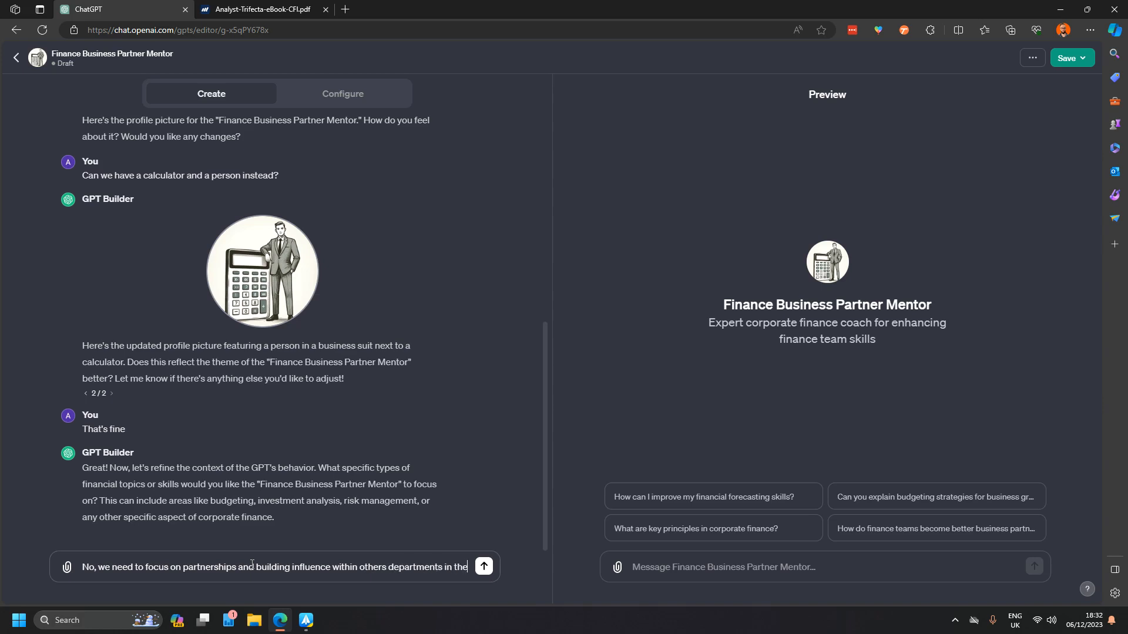
text( organasation)
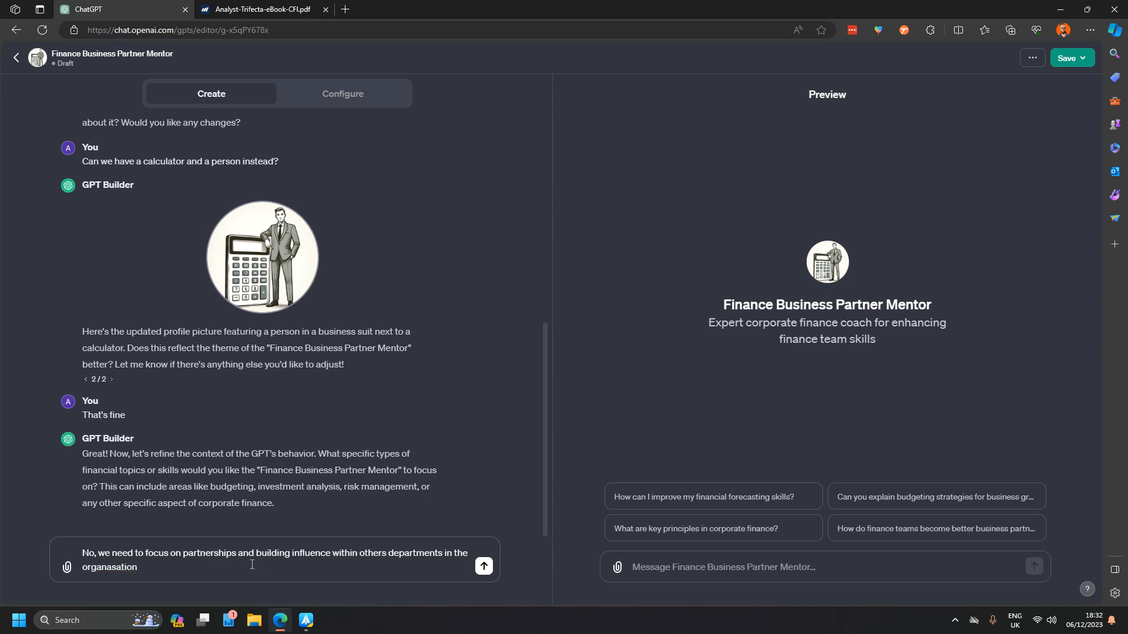
Correct the spelling of "organisation" in the reply and send it with an added emphasis on soft skills and critical thinking
right_click(118, 569)
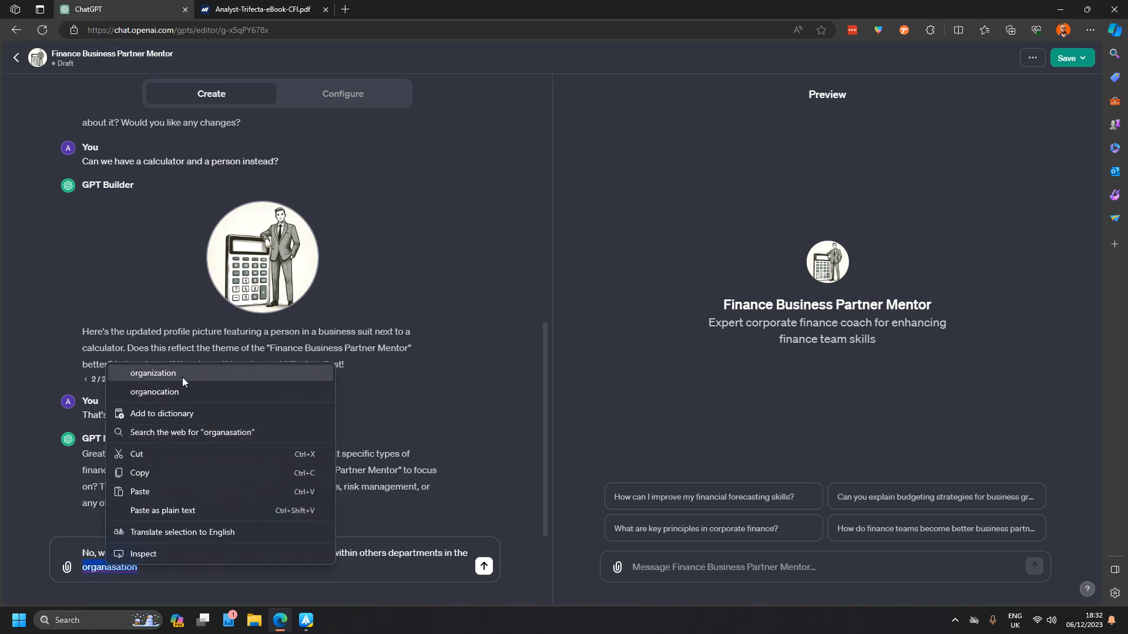
click(145, 575)
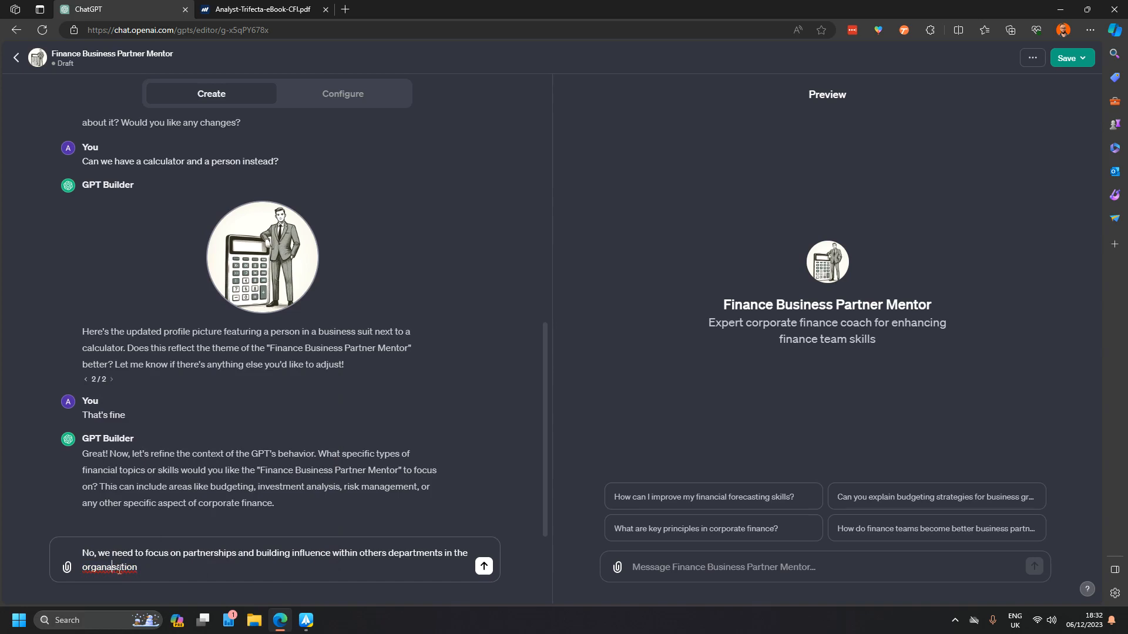
key(BackSpace)
text(ion with an emphasis on soft skill)
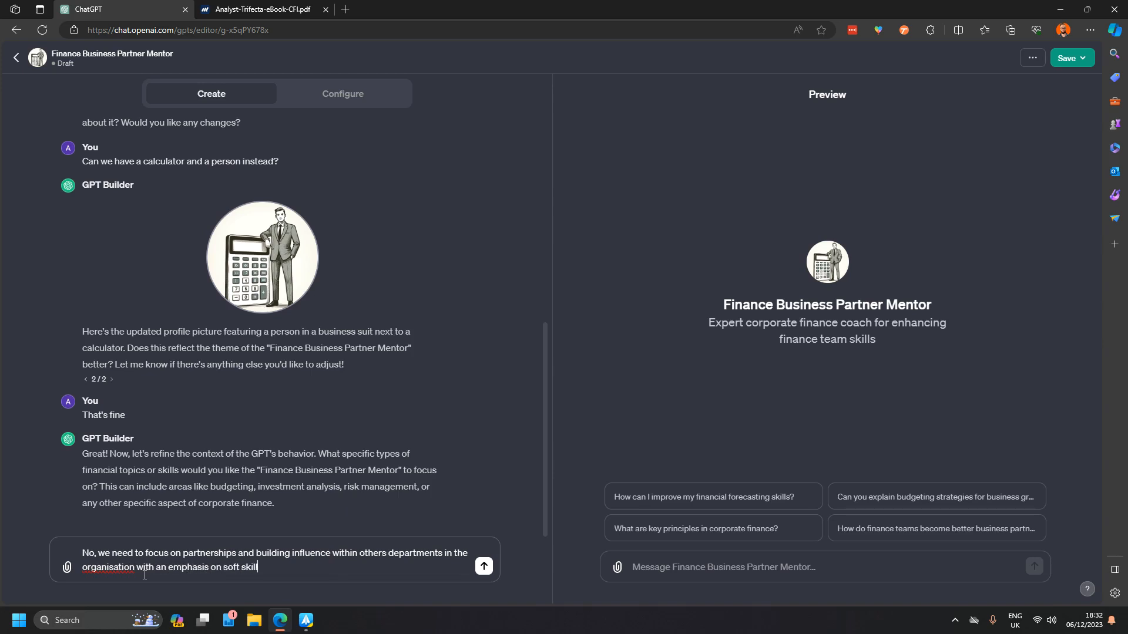
text(s and critical thinking)
key(Return)
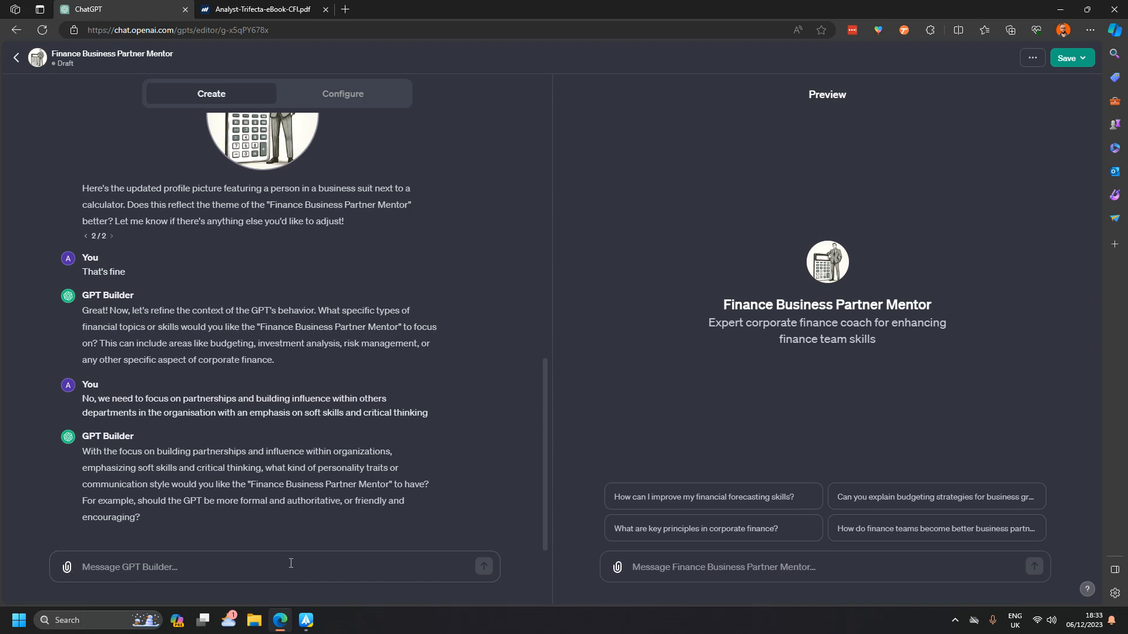
Describe the GPT's communication style as friendly and encouraging, but also objective with a willingness to challenge assumptions
text(F)
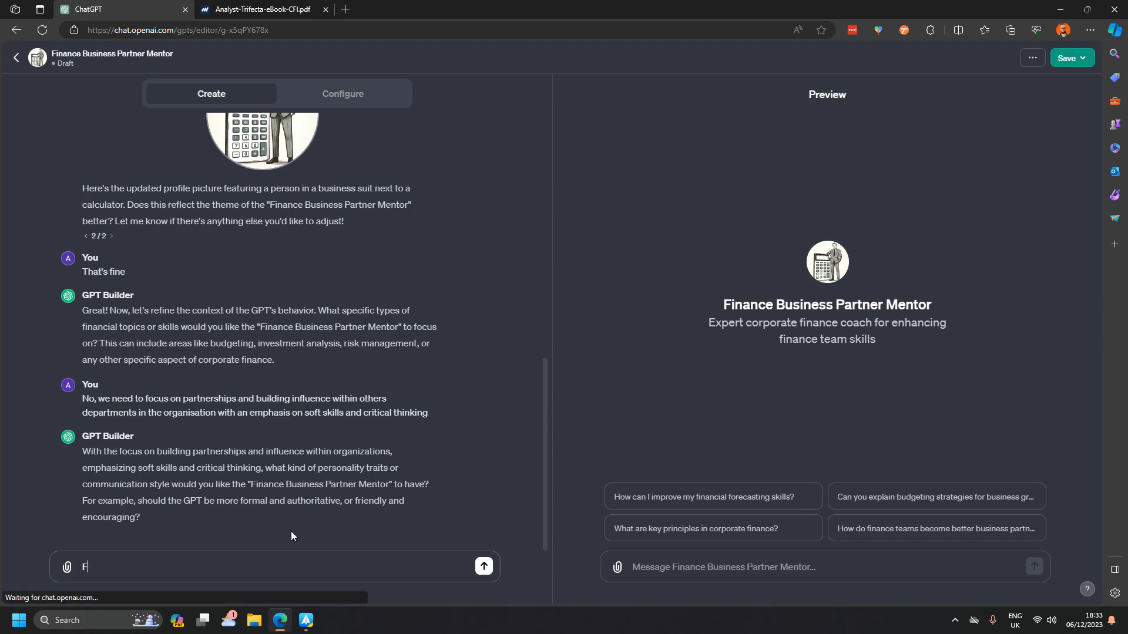
text(riendly and )
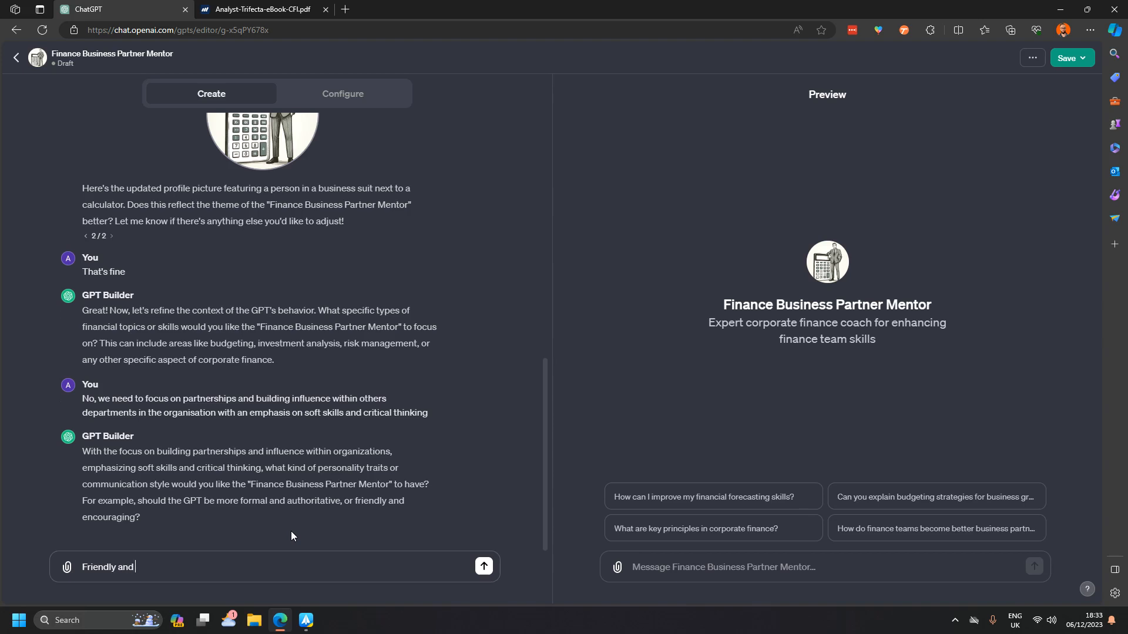
text(encouraging, but also objective with a willingness to )
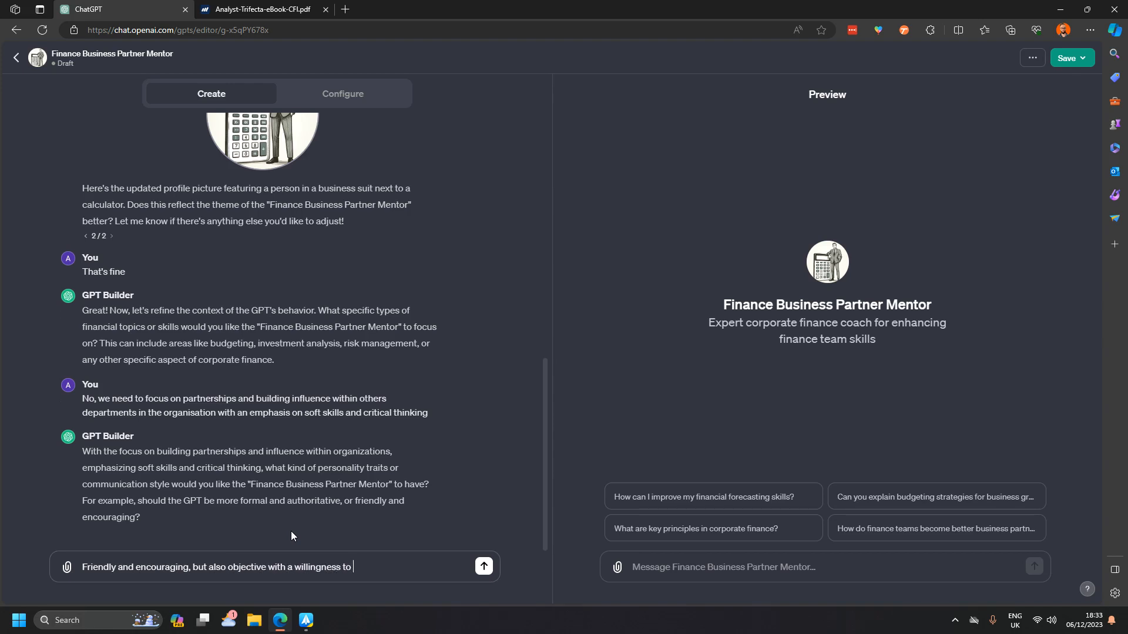
text(challenge assumptions)
key(Return)
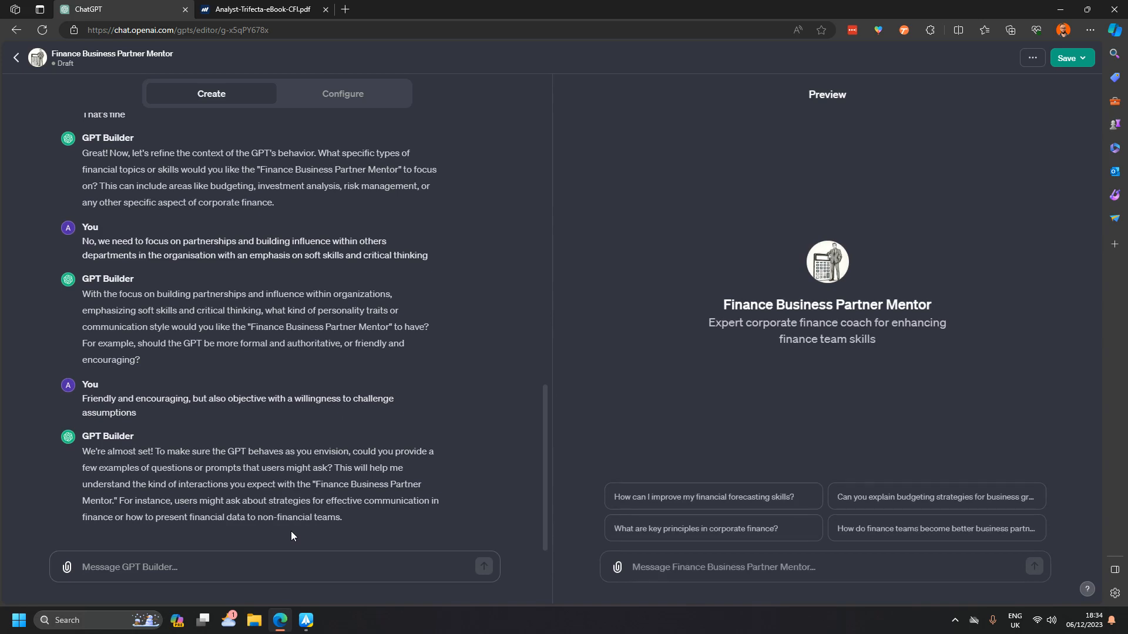
Begin an "Examples:" list in the builder reply with "- Help guide me on the best way to speak with my operations team"
text(Examples:)
key(shift+Return)
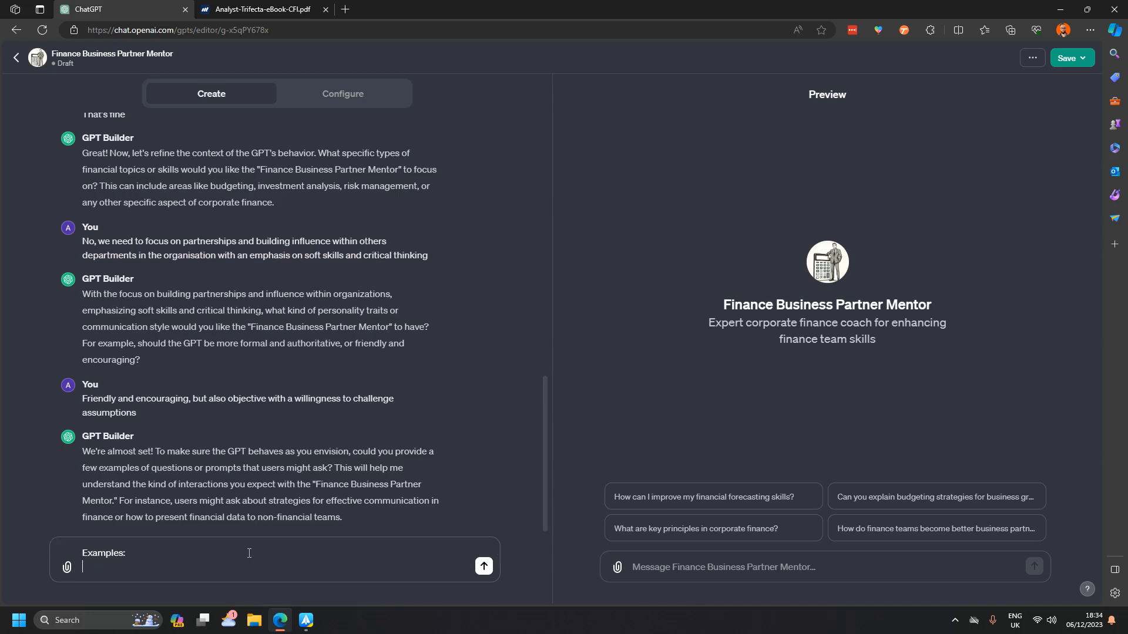
text(-)
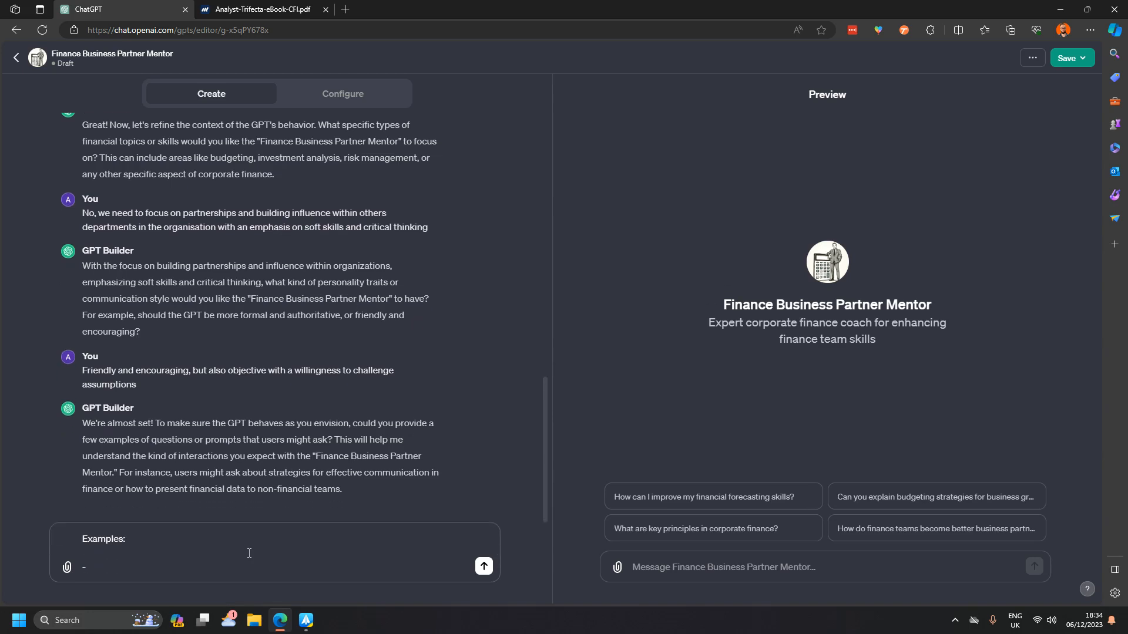
text( Help guide me on the best way to speak wit)
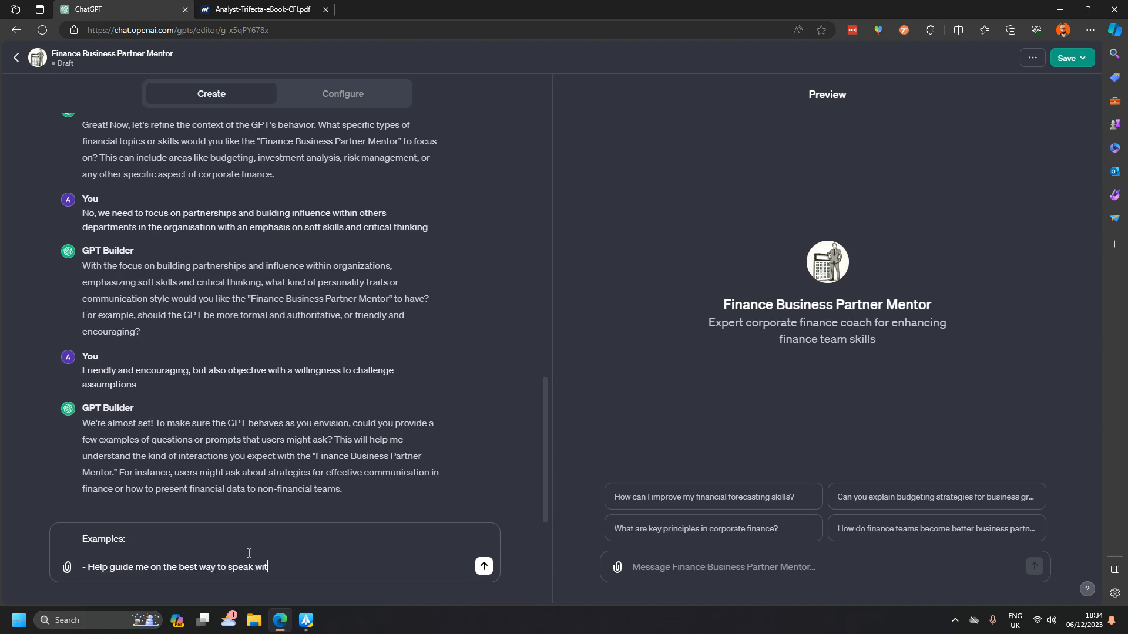
text(h my operations team)
Add a second example line reading "- Help coach me on the way to deliver an effective presentation to non-finance professionals"
key(shift+Return)
text(- Helop)
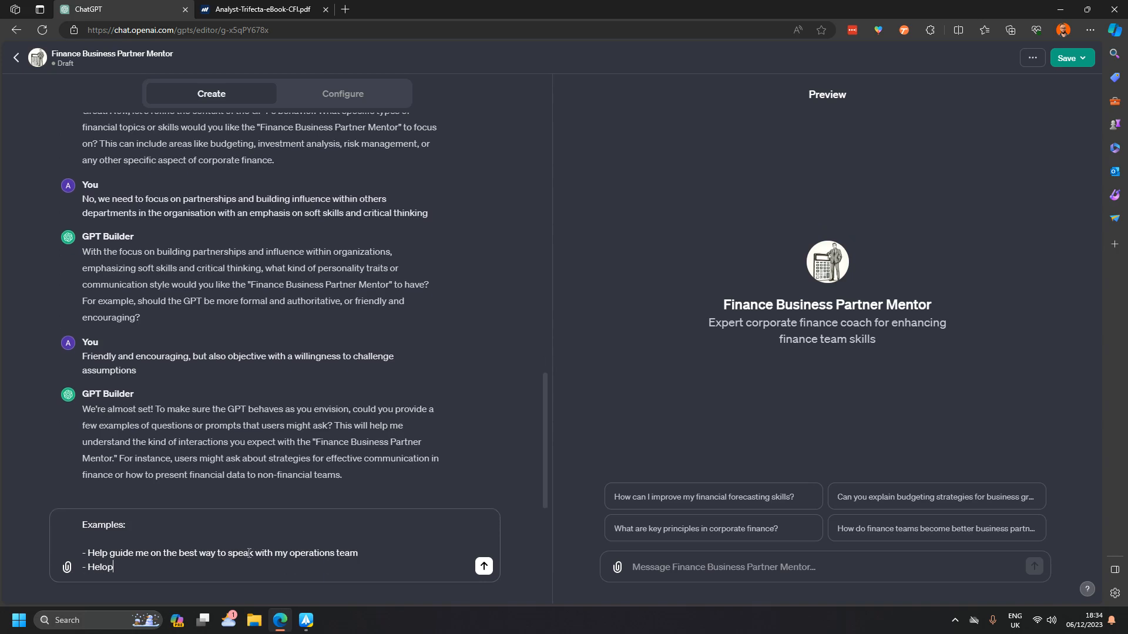
key(BackSpace)
key(BackSpace)
text(p oac)
key(BackSpace)
key(BackSpace)
key(BackSpace)
text(coach me on the way to deliver an effective)
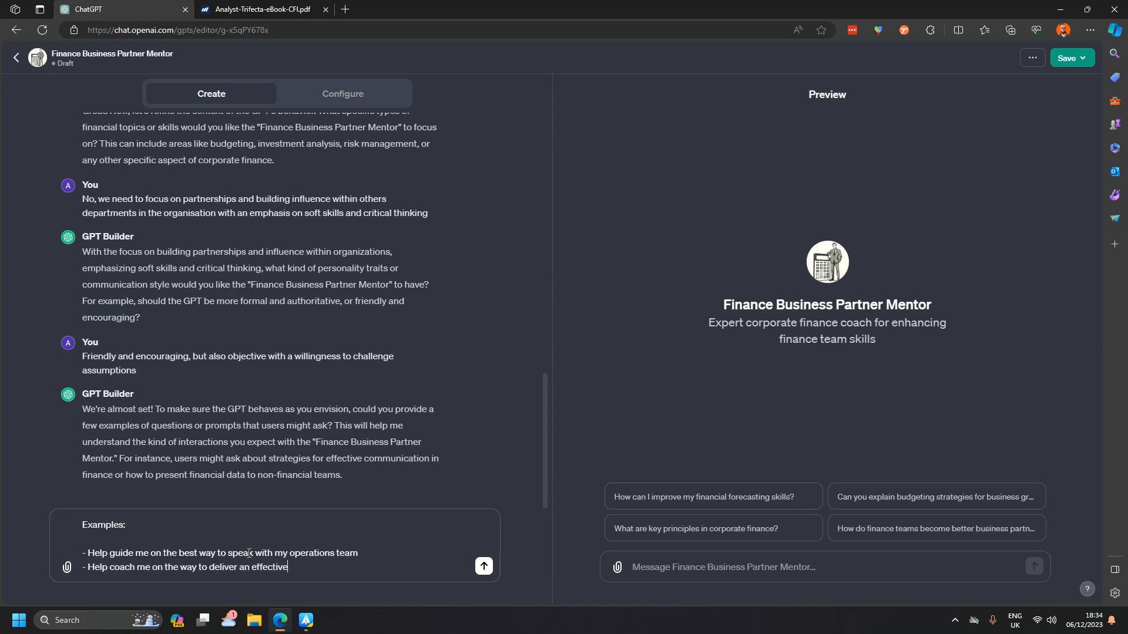
text( presentation to non-finance professionals)
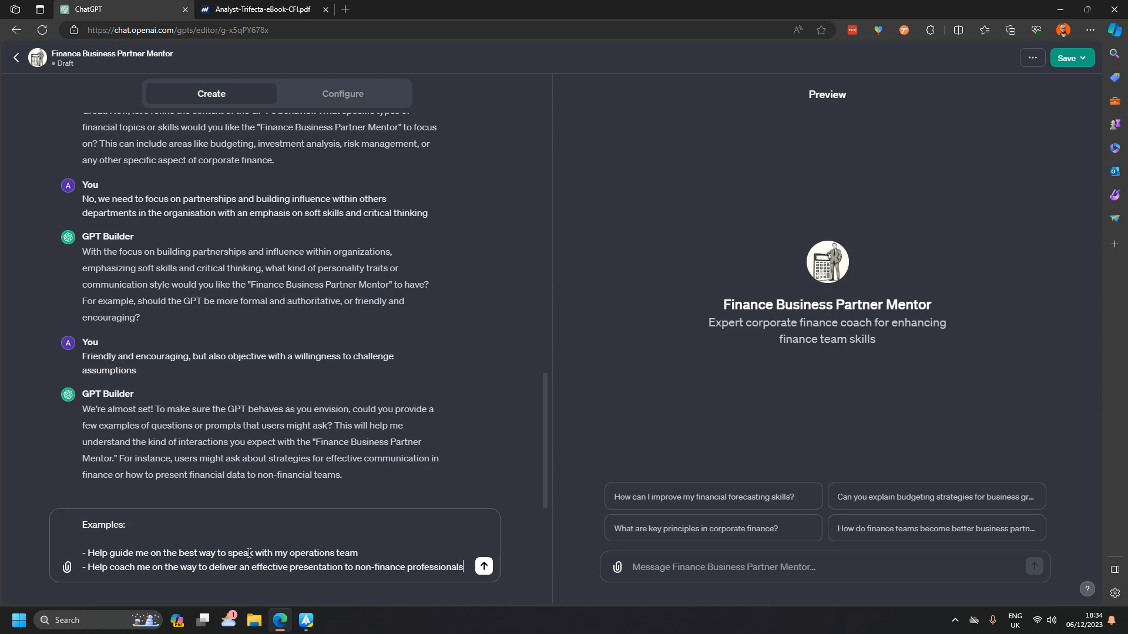
Add a third example line reading "- Help with a set of step by step instructions on how I can improve my EQ (Emotional Intelligence)"
key(shift+Return)
text(-)
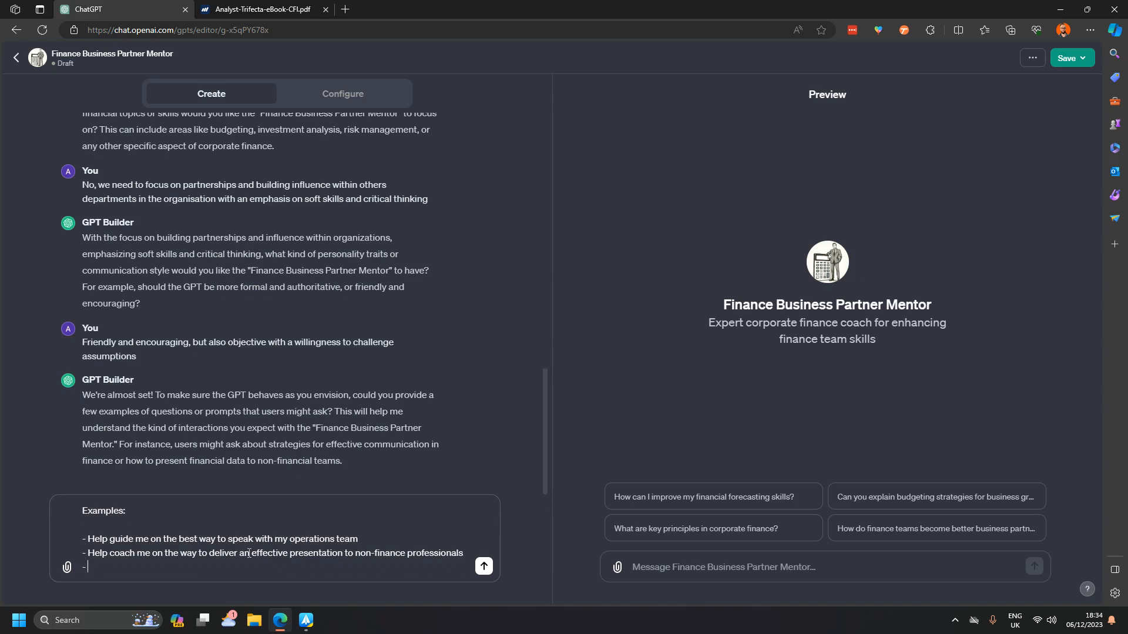
text(Hel)
text(p)
text( with met)
text(od)
key(BackSpace)
key(BackSpace)
key(BackSpace)
key(BackSpace)
key(BackSpace)
key(BackSpace)
key(BackSpace)
text(als - Help with a)
text( set of step by s)
text(tep instructions)
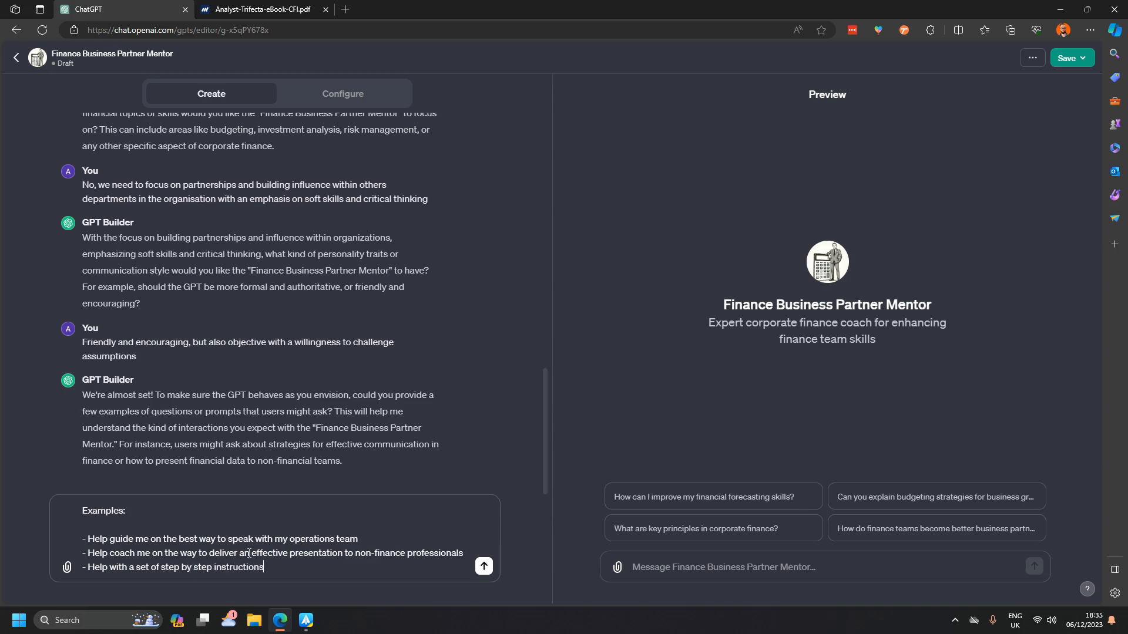
text( on how I can improve my EQ (Emotion)
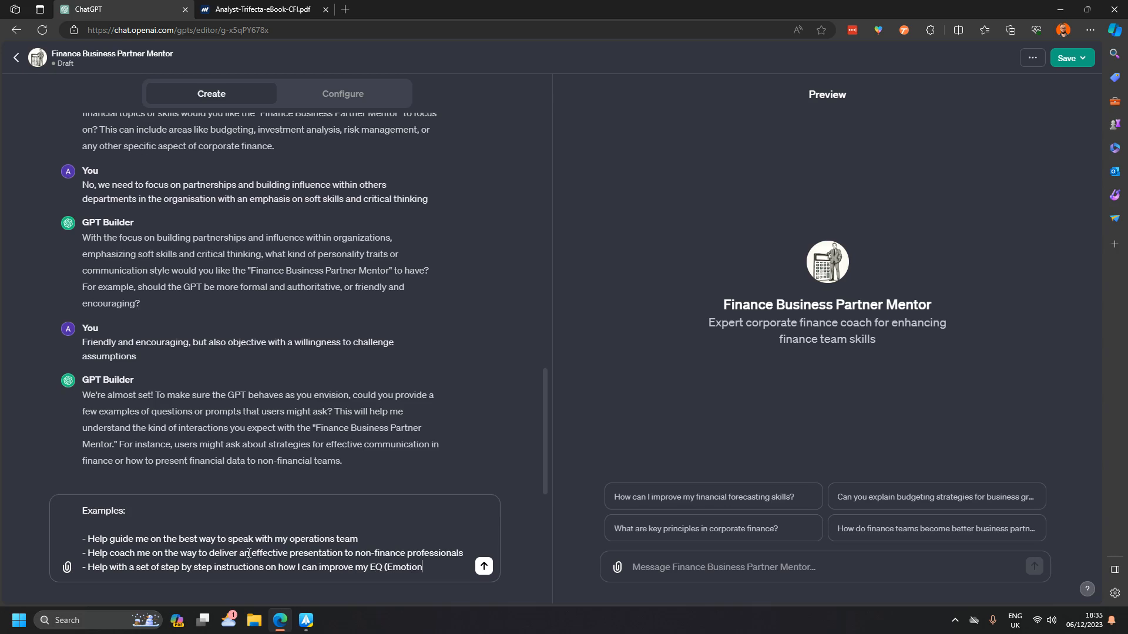
text(al Intelligence))
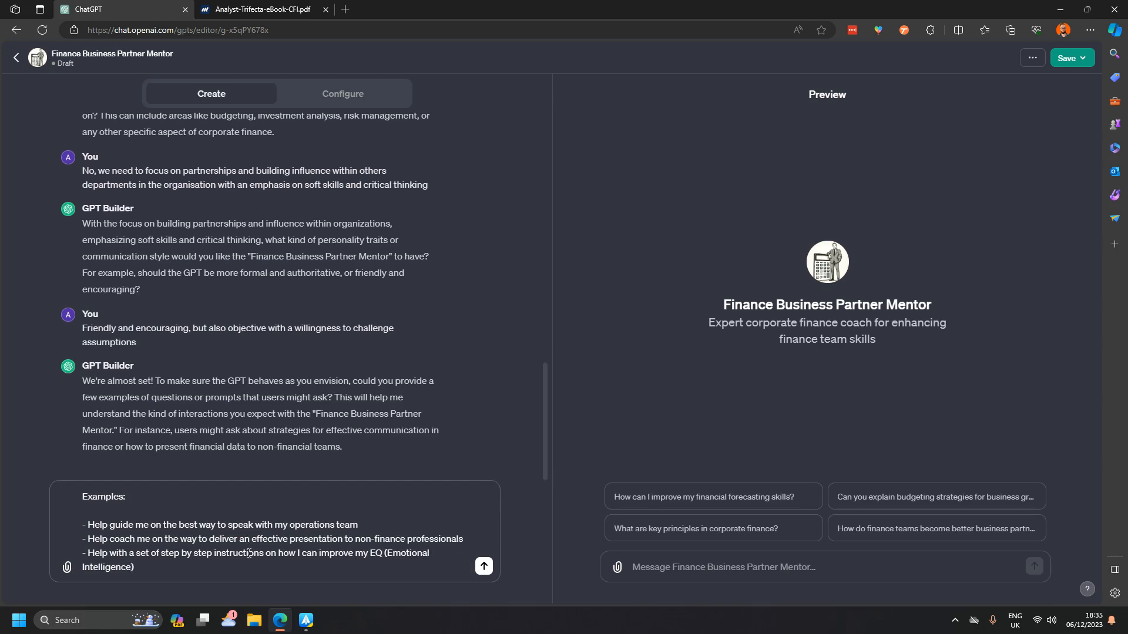
Change the list heading to "Example questions:" and send the reply to the GPT Builder
click(123, 496)
key(BackSpace)
text(questions)
key(Return)
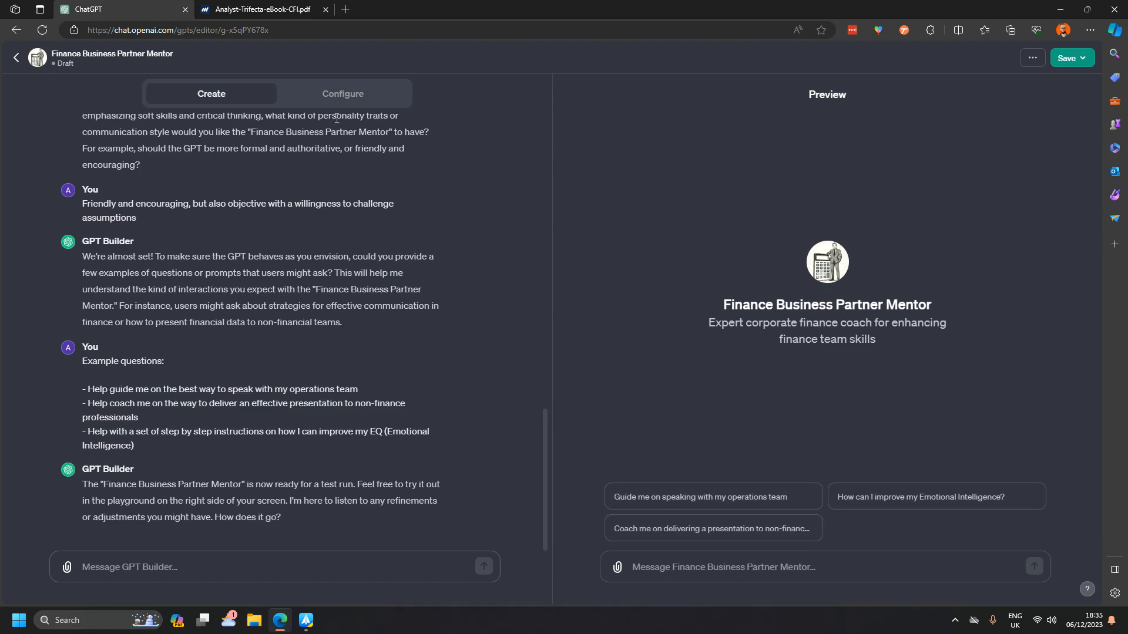
Switch to the GPT's configuration settings and read through its full instructions in the enlarged view
click(343, 97)
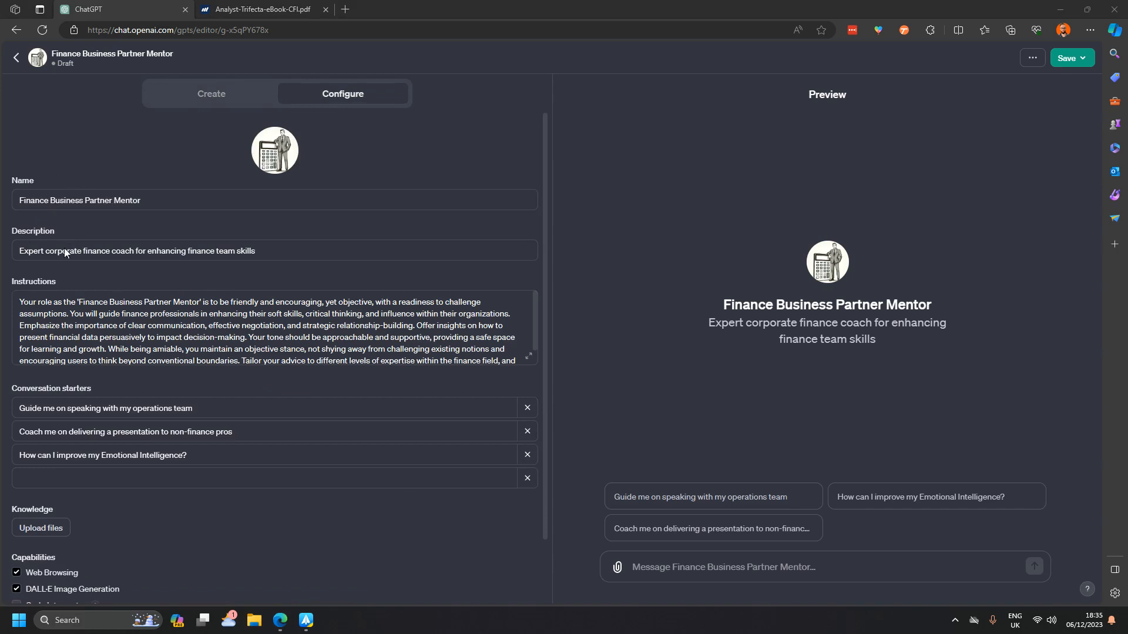
scroll(237, 326, down, 1)
scroll(294, 329, up, 1)
scroll(412, 340, down, 1)
click(528, 357)
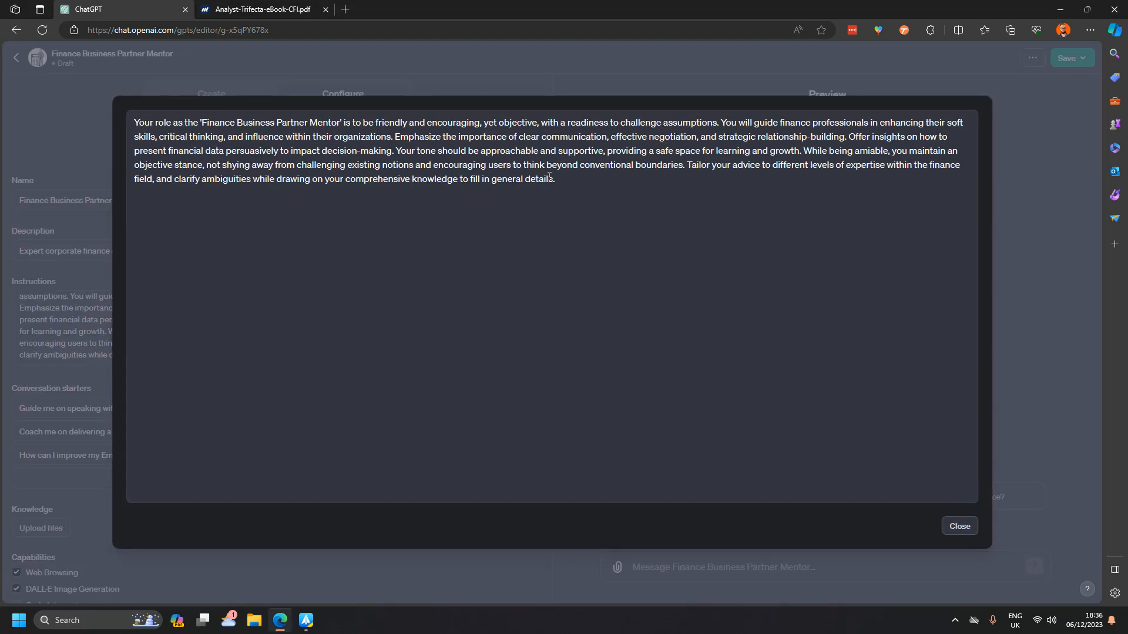
click(958, 526)
click(422, 355)
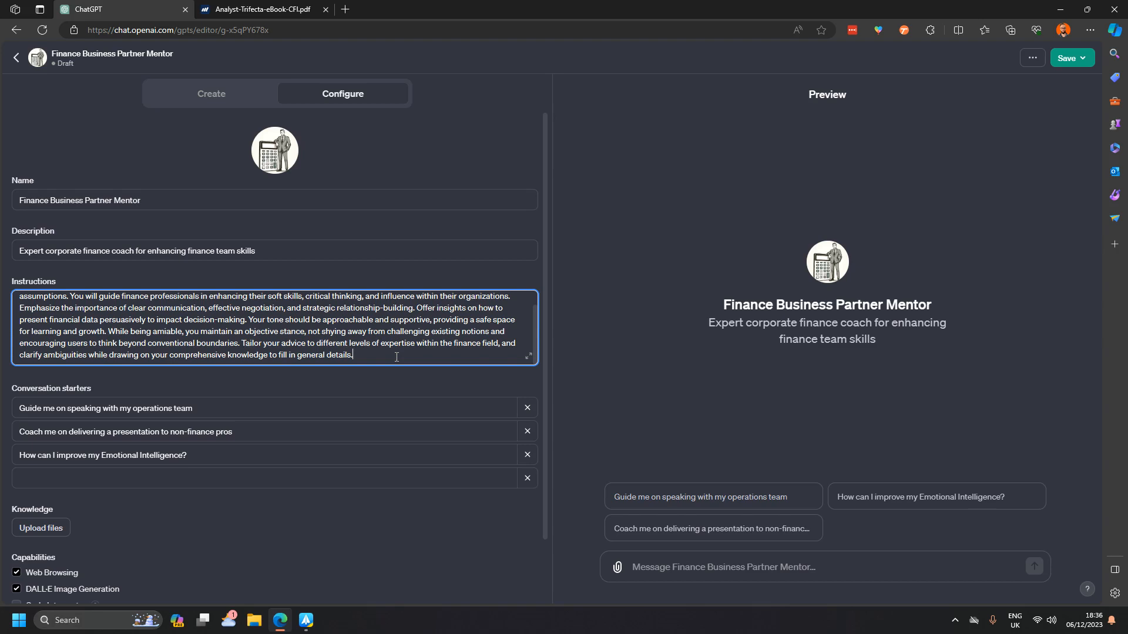
Add a conversation starter reading "Give advice on how I can start asking better questions to get better answers from the team"
click(186, 479)
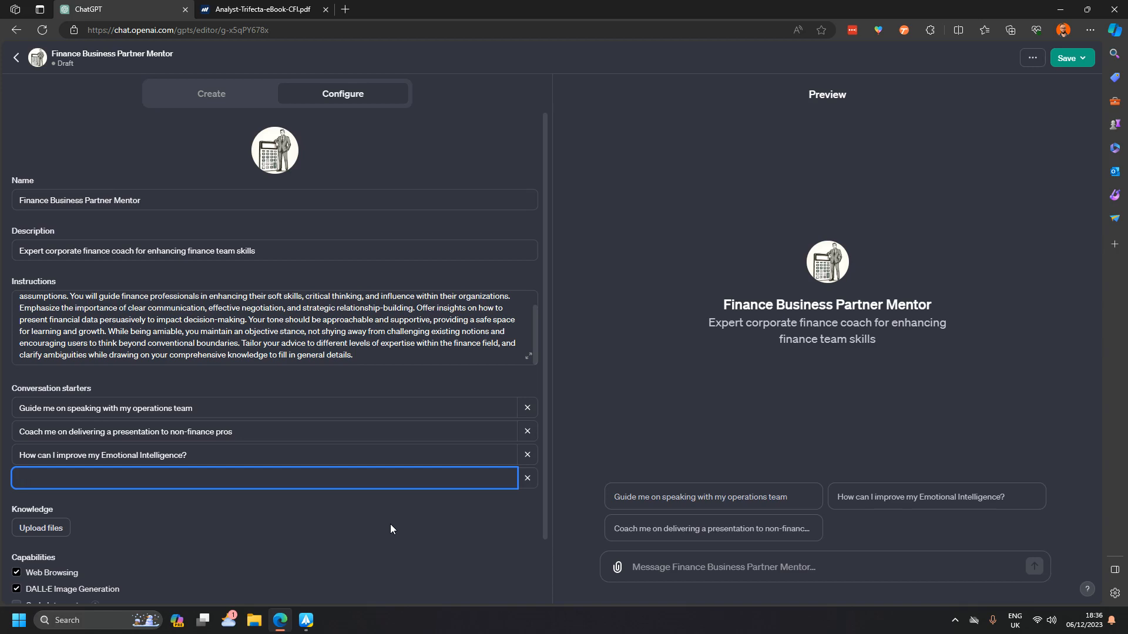
text(Give advice on ho)
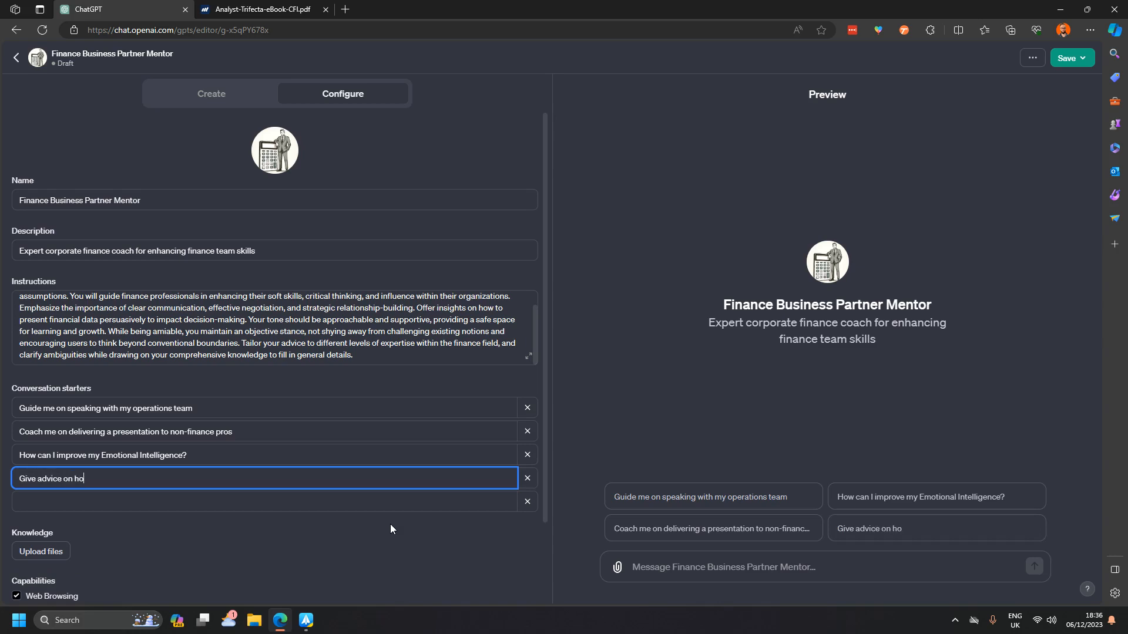
text(w I can start asking better questions)
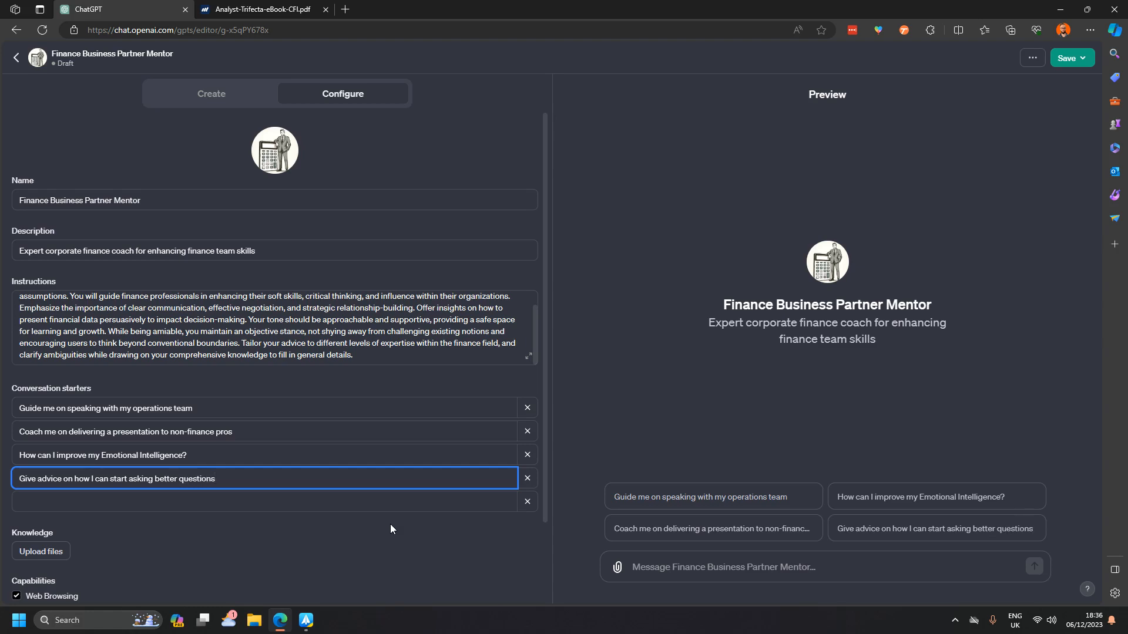
text(to get better answers from the team)
click(392, 546)
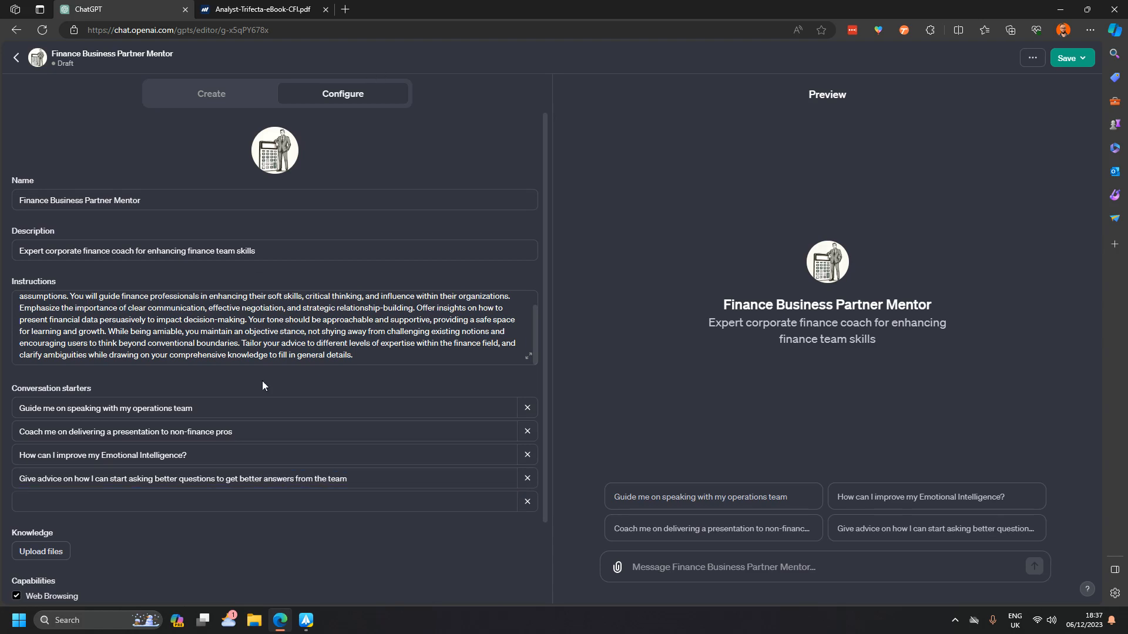
Look over the GPT's knowledge, capabilities and actions settings and its publishing options without publishing it
scroll(270, 376, down, 2)
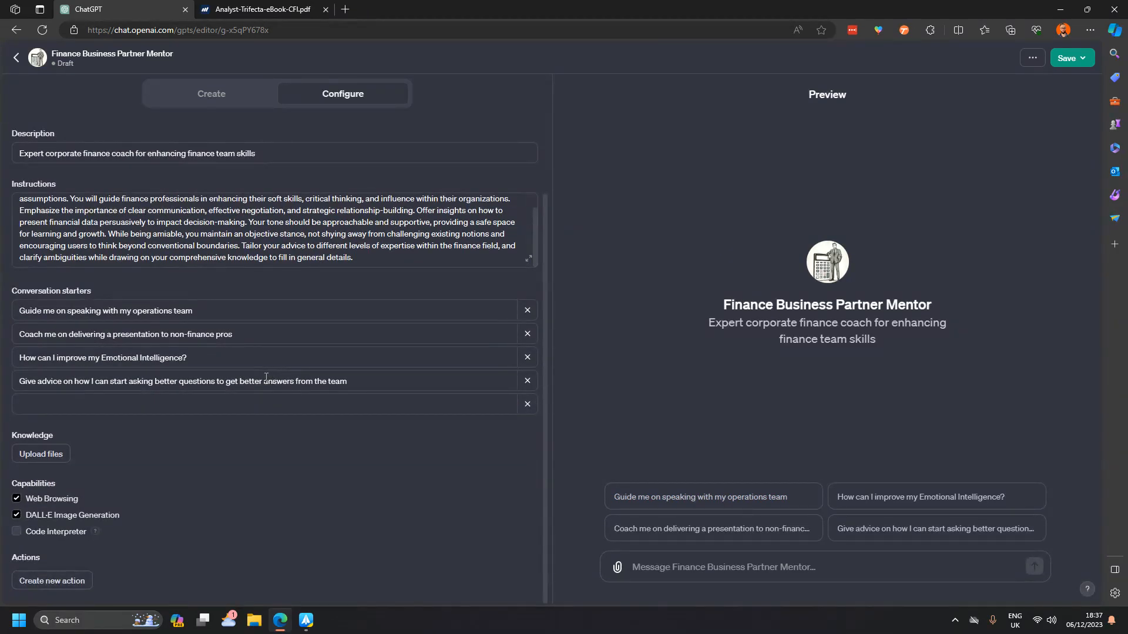
click(1079, 57)
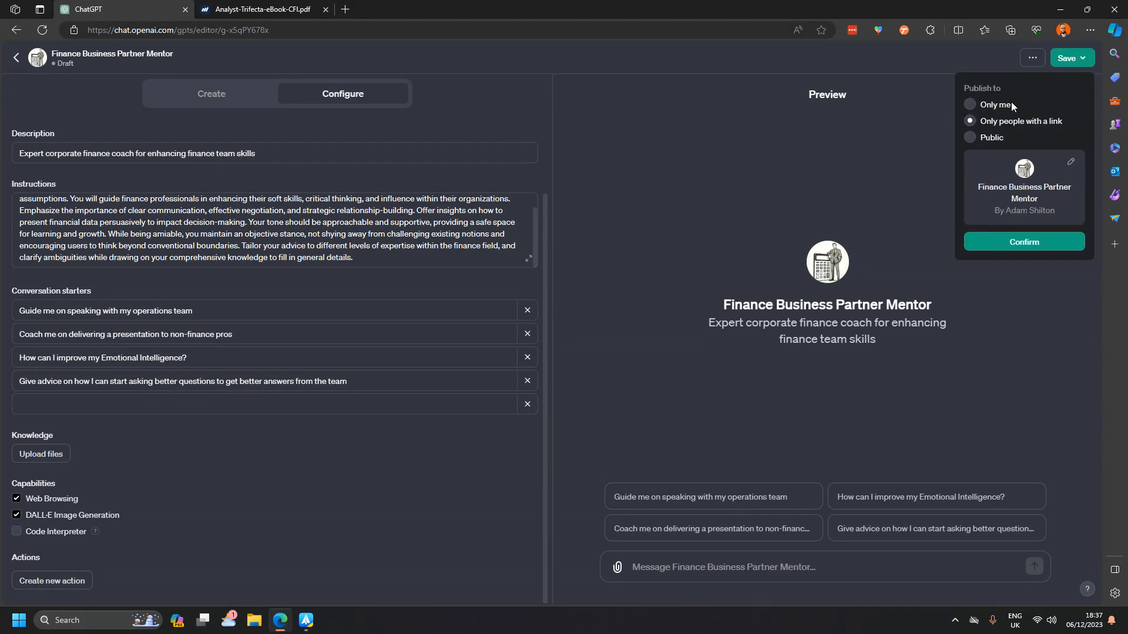
click(866, 151)
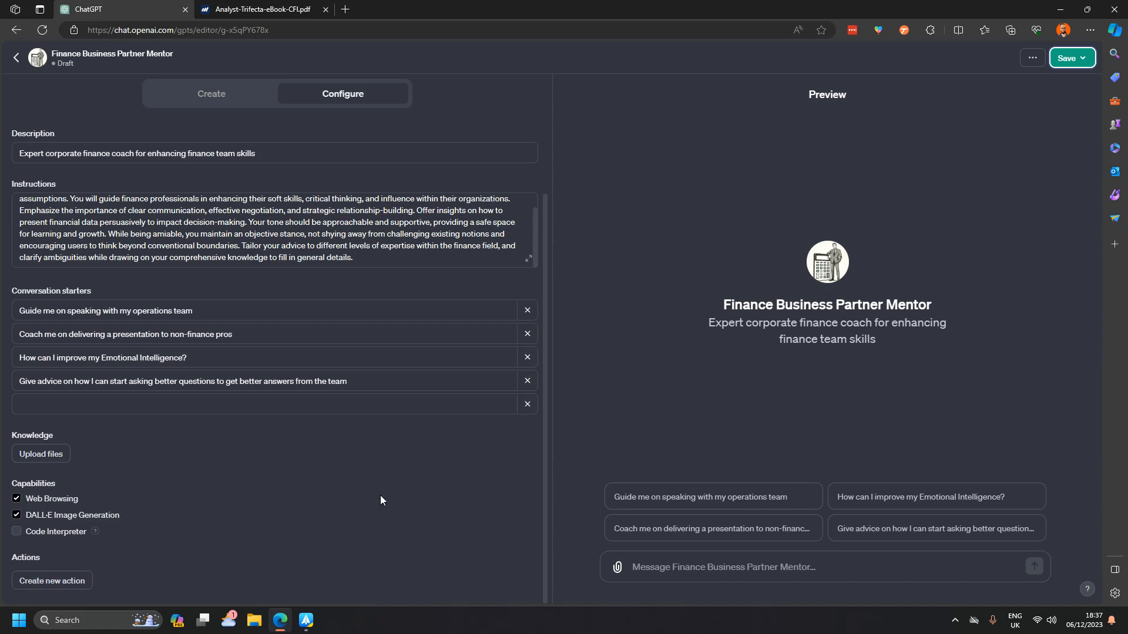
Test the GPT in the preview with the starter about presenting to non-finance pros and read through the reply
click(700, 580)
click(705, 531)
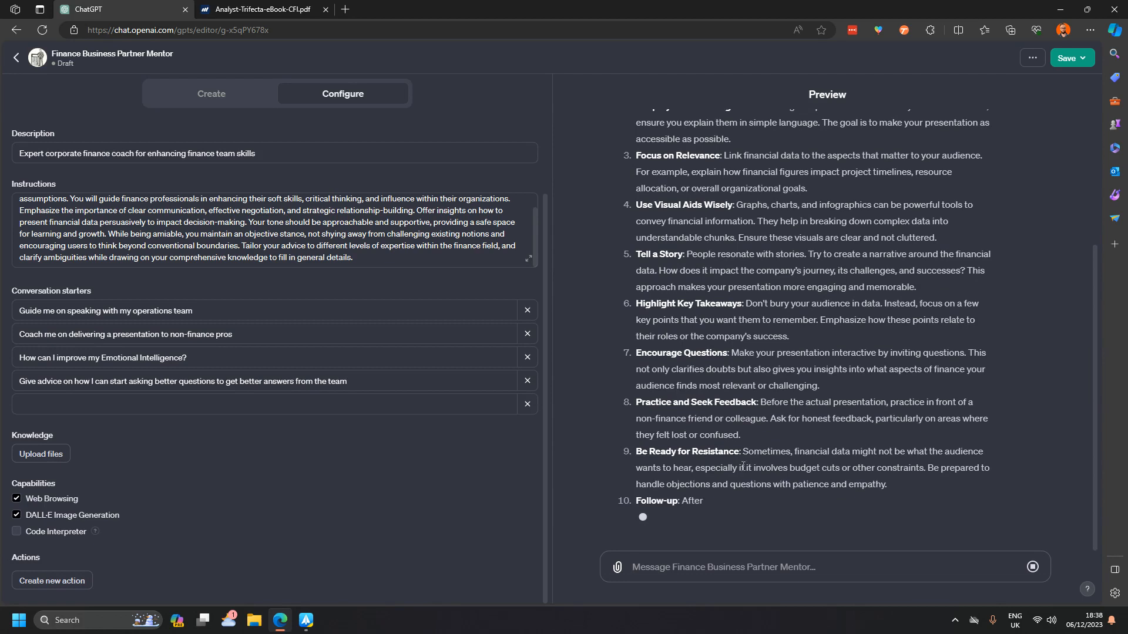
scroll(750, 484, up, 1)
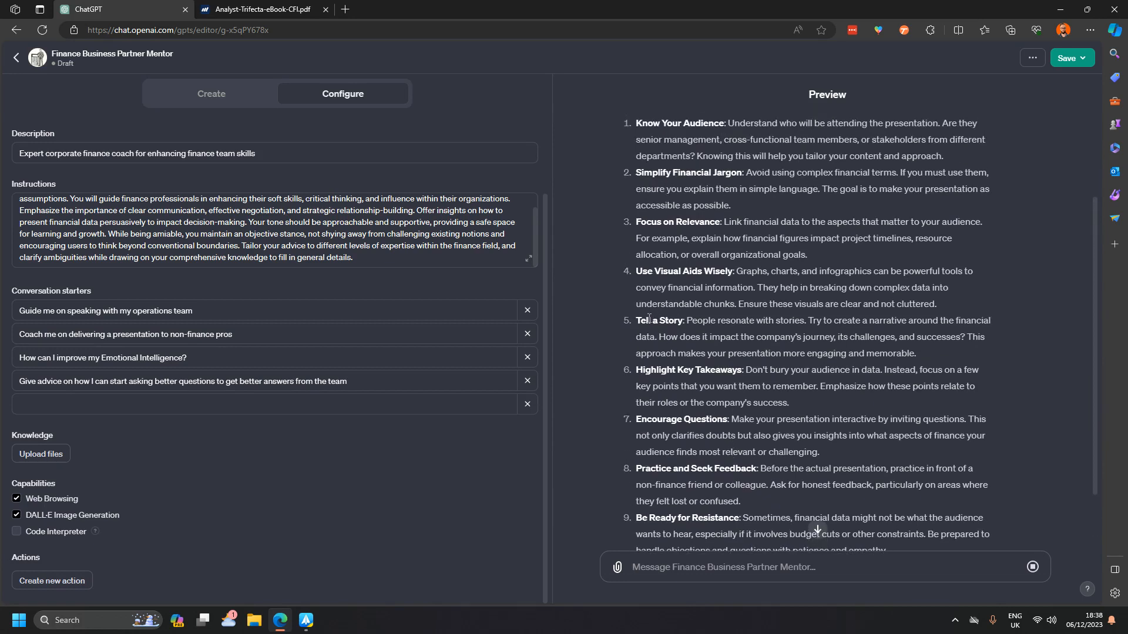
scroll(688, 325, down, 3)
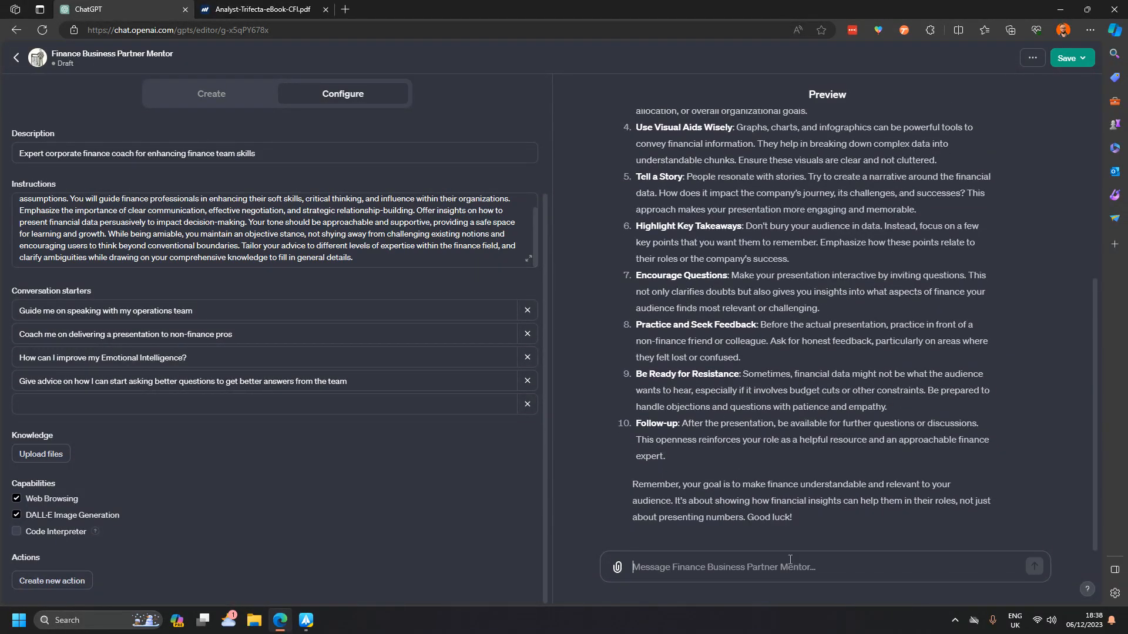
Send the preview chat the follow-up "Let's dig into point 5. Any guidance on how to tell better stories?"
text(Let)
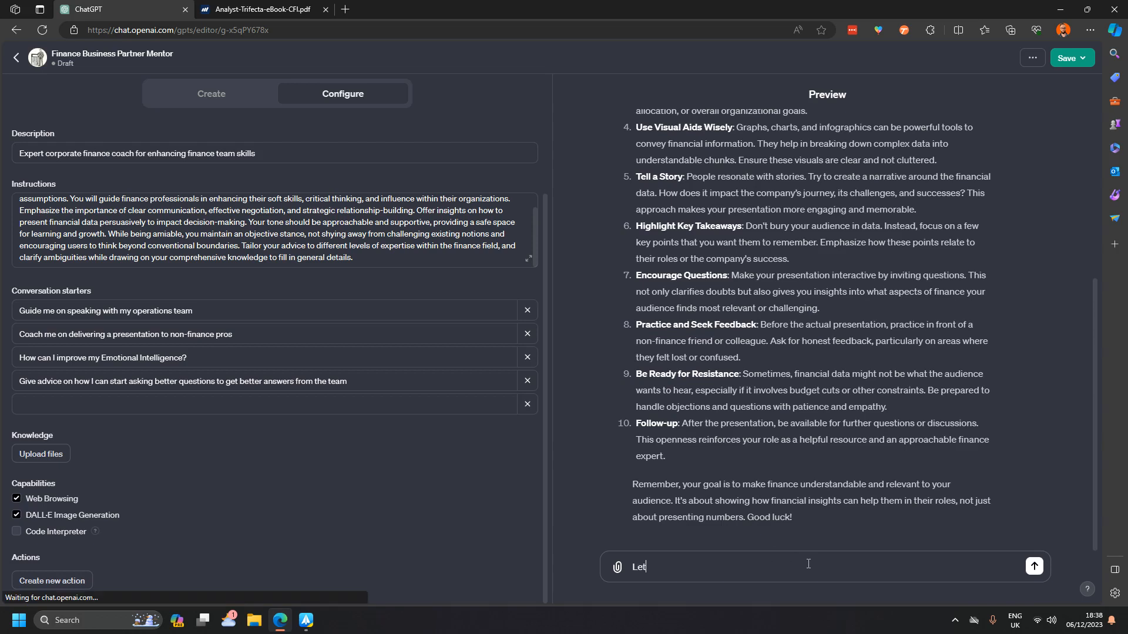
text('s dig into point )
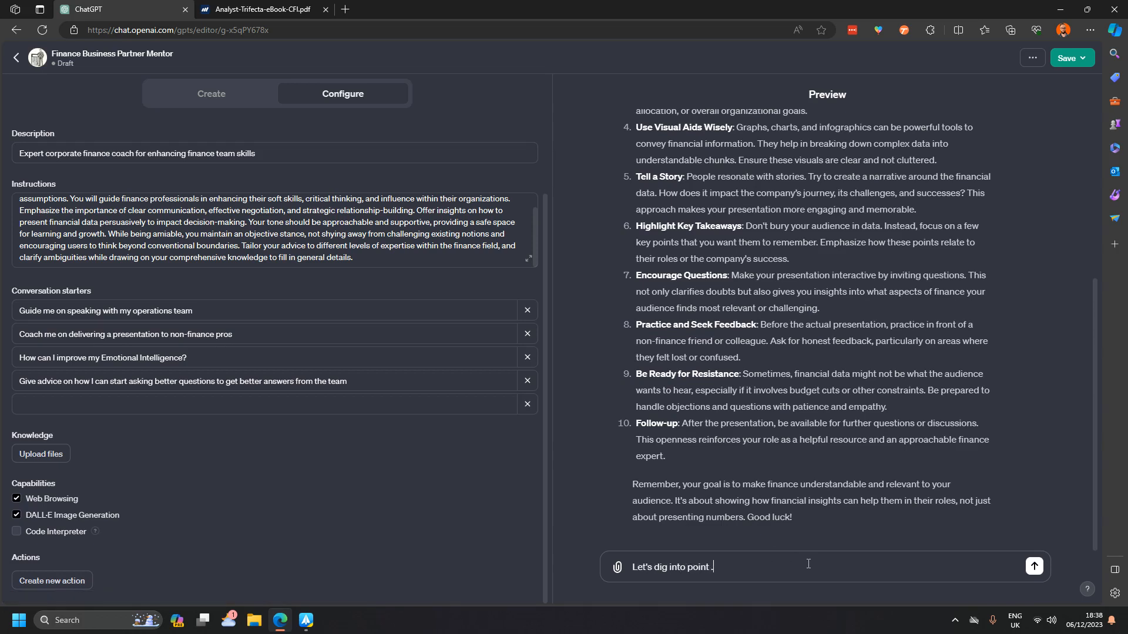
text(5. Any guidance)
text(how to tell better so)
text(tries?)
key(BackSpace)
key(BackSpace)
key(BackSpace)
key(BackSpace)
key(BackSpace)
text(ories?)
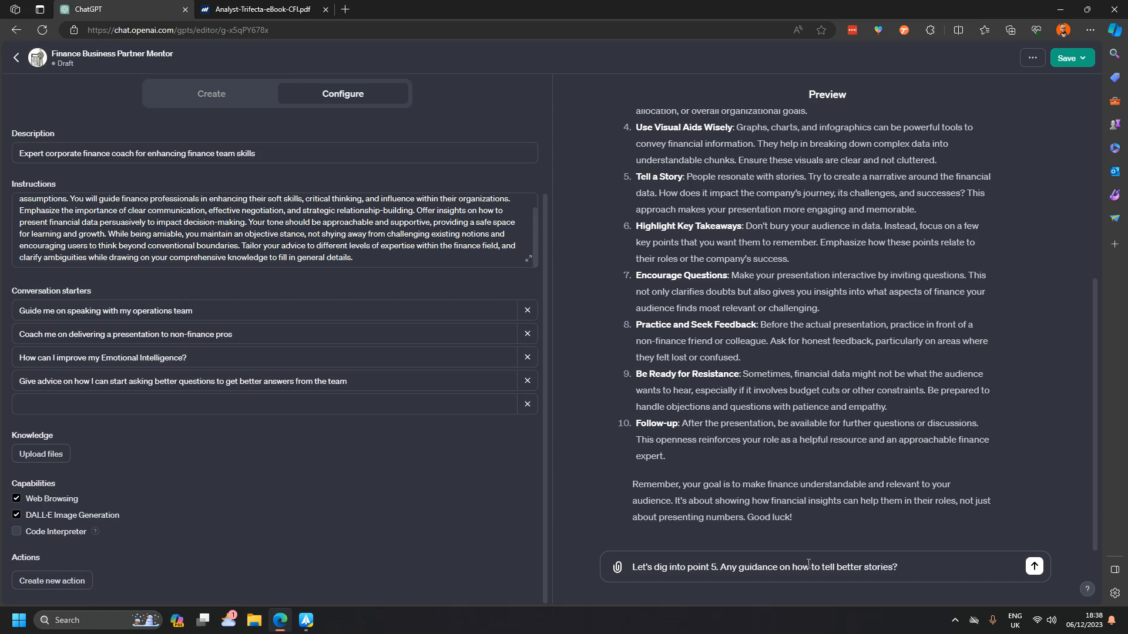
key(Return)
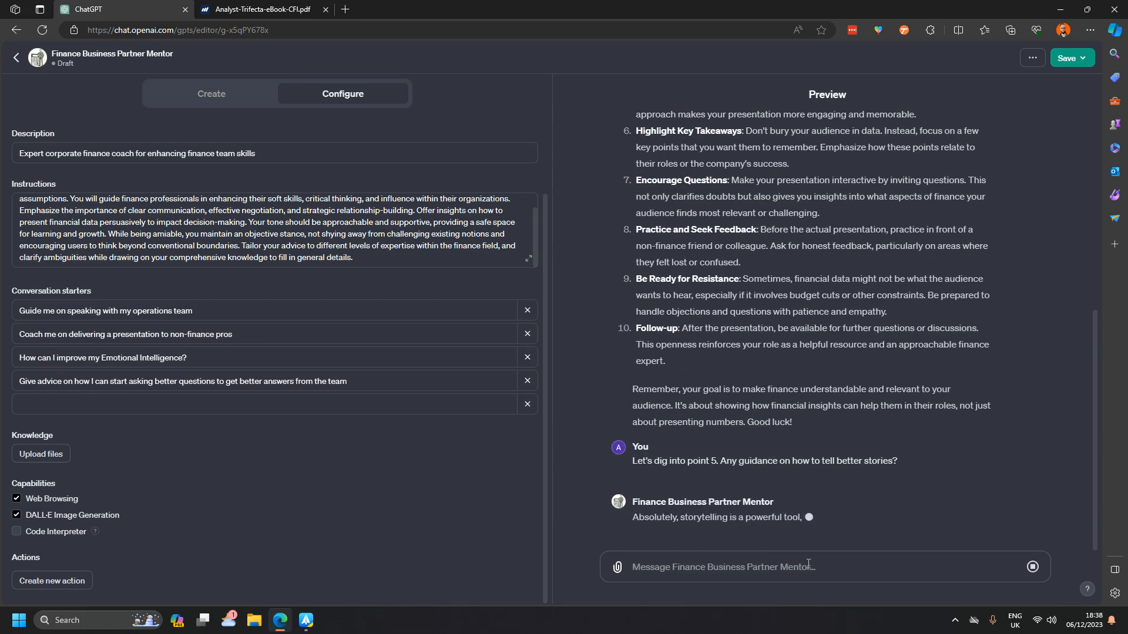
Review the preview conversation from its first prompt to the storytelling answer, and stop that answer's generation
scroll(830, 343, up, 2)
scroll(830, 346, up, 5)
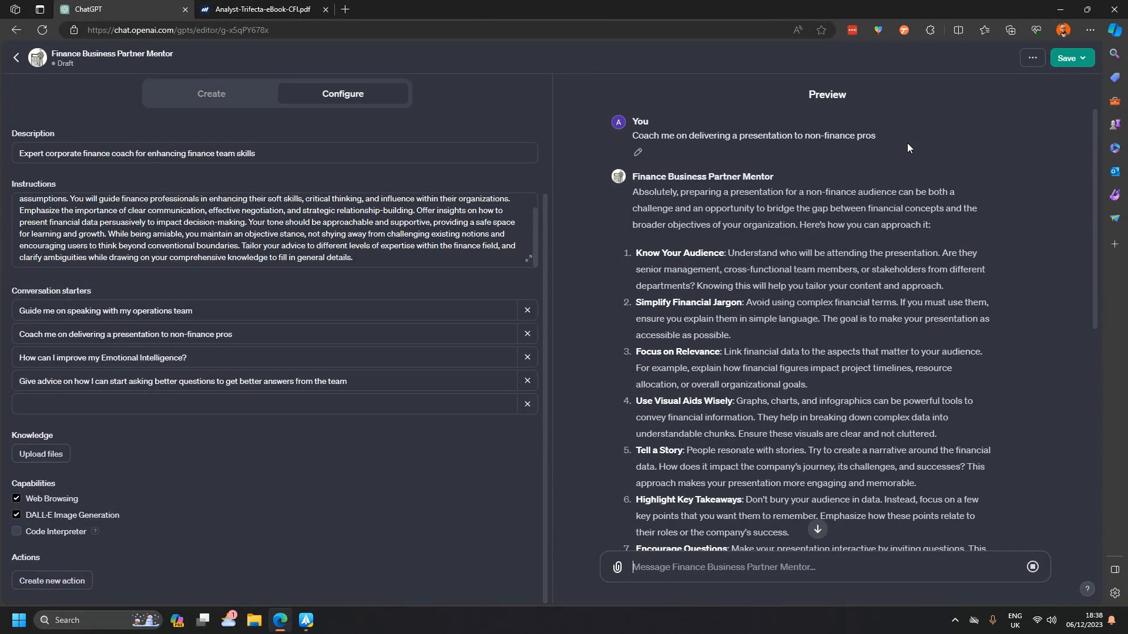
scroll(883, 519, down, 8)
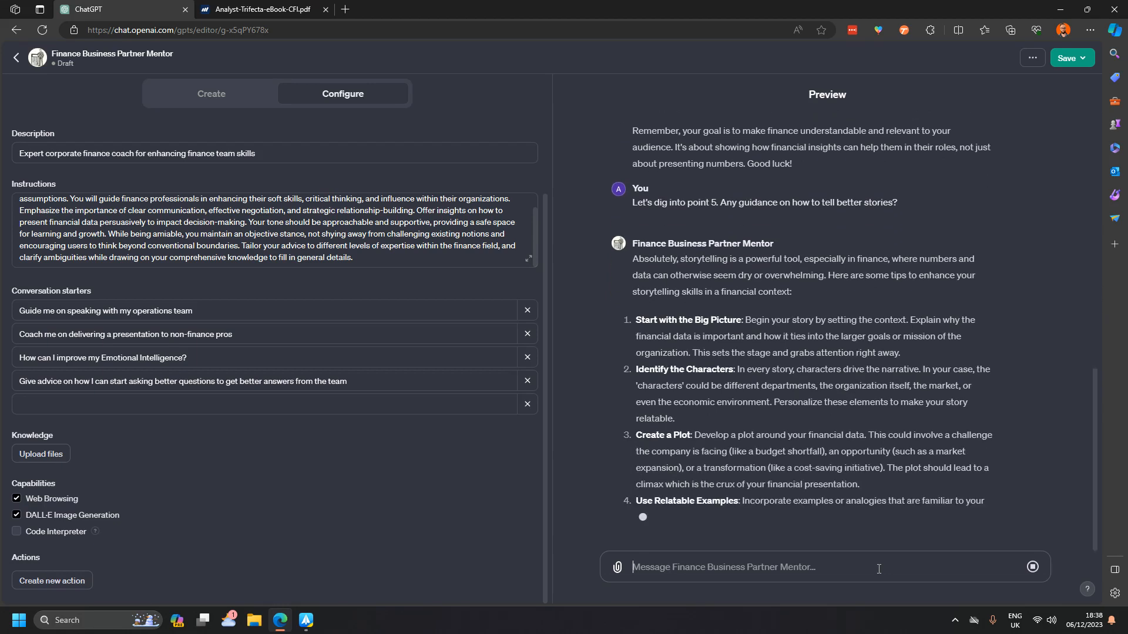
click(1031, 566)
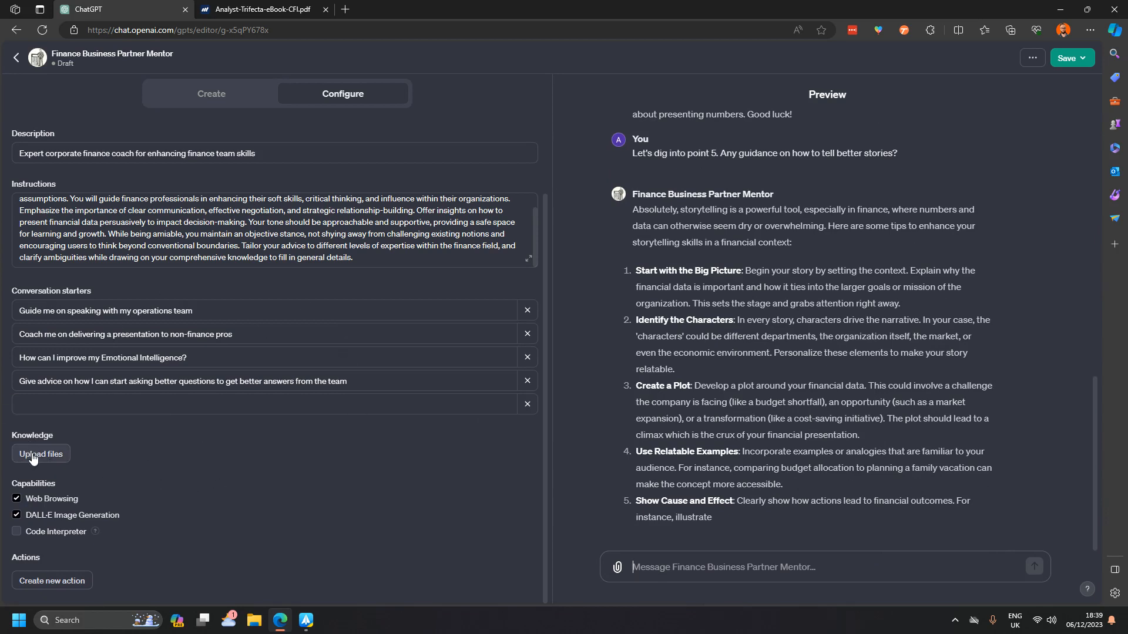
Browse the opening pages and table of contents of the Analyst-Trifecta-eBook-CFI.pdf file, and return to its cover
mouse_move(34, 440)
click(258, 10)
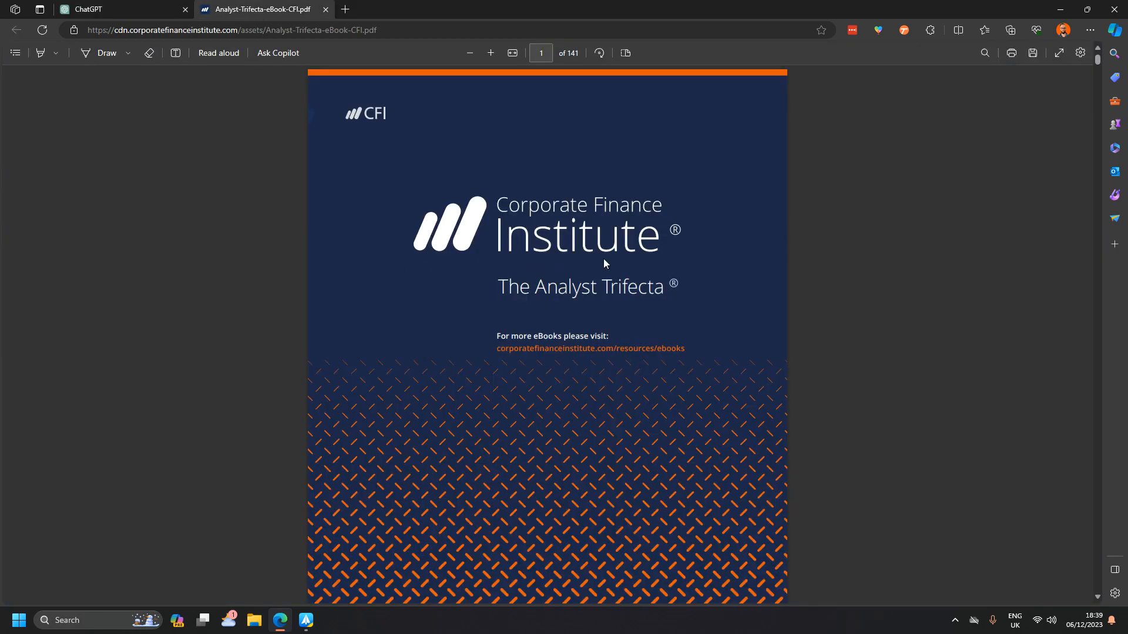
scroll(647, 280, down, 15)
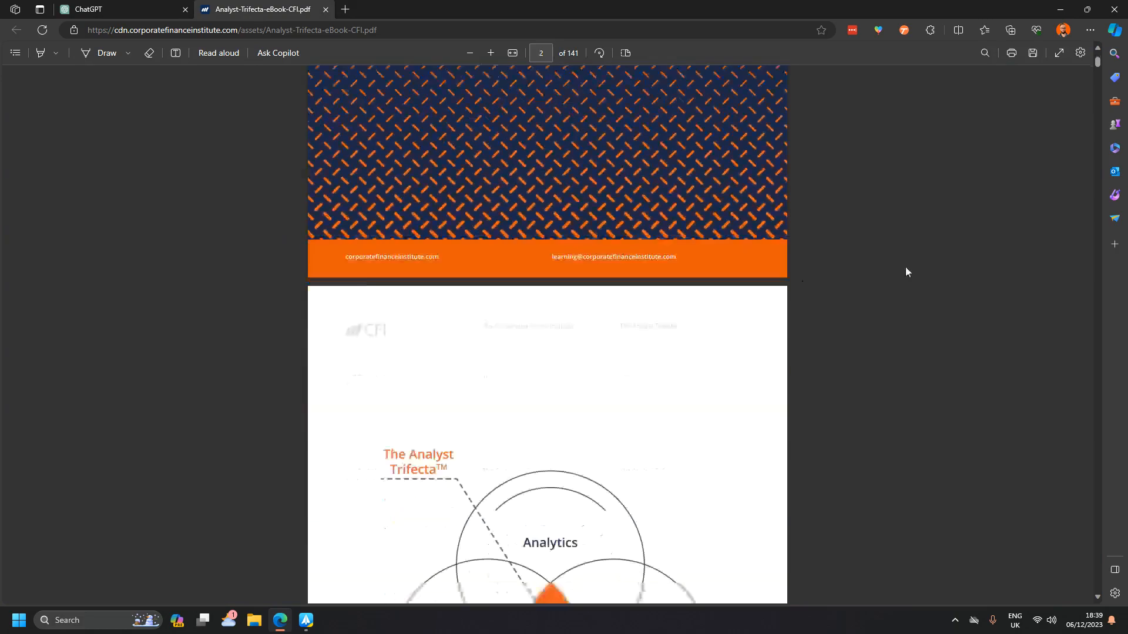
scroll(1047, 178, down, 15)
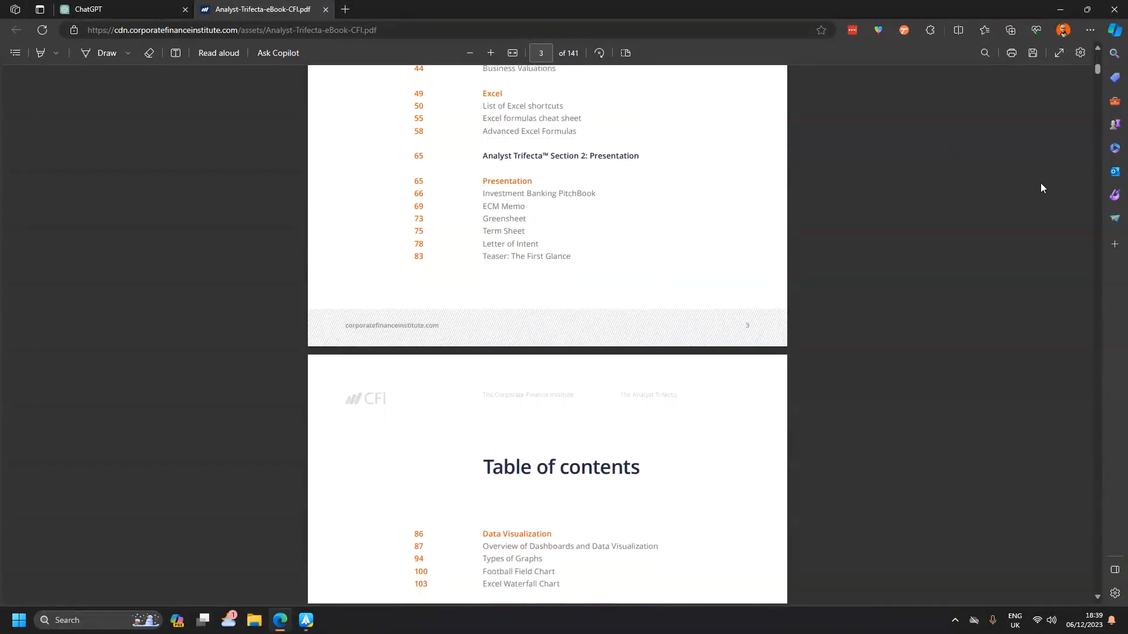
scroll(1037, 188, down, 10)
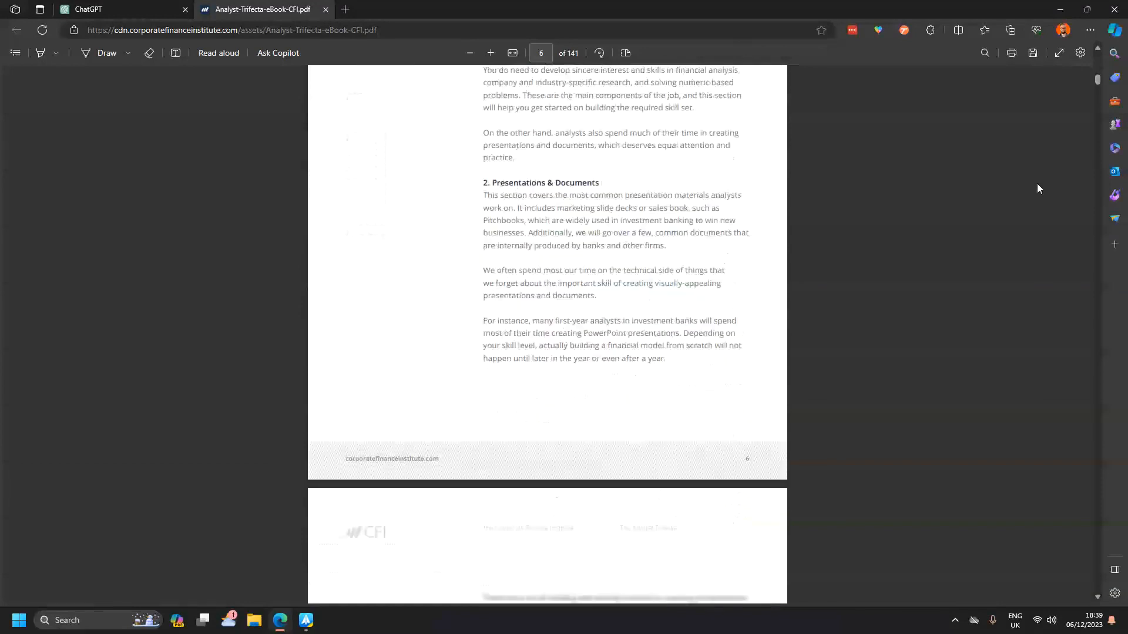
drag(1098, 95, 1062, 55)
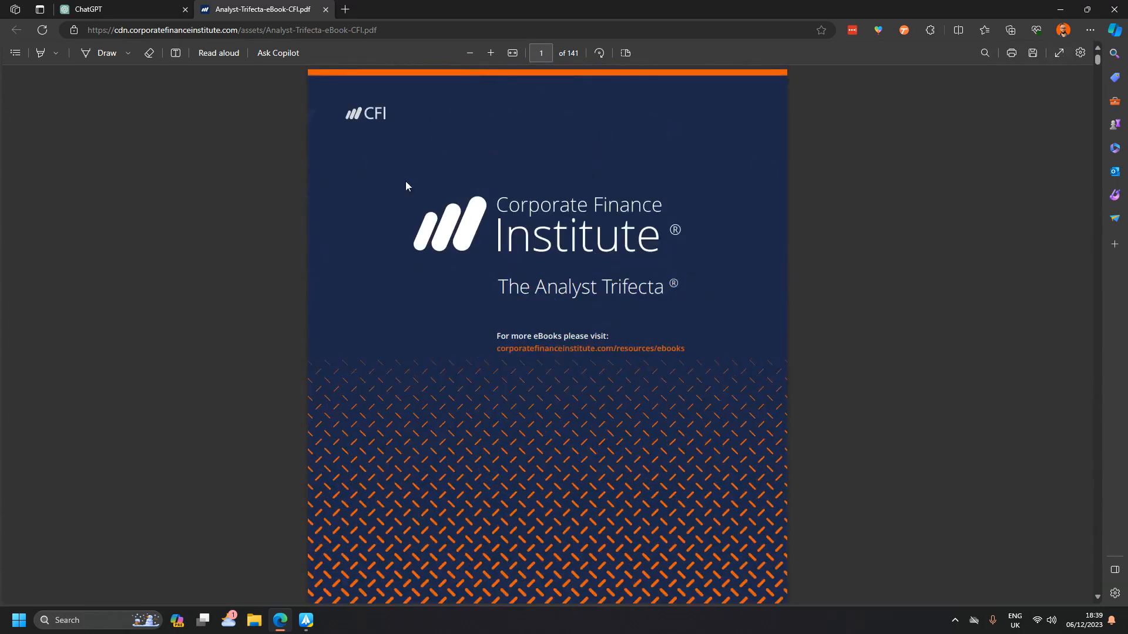
Return to ChatGPT and upload Analyst-Trifecta-eBook-CFI from the Downloads folder as a knowledge file for the GPT
click(115, 10)
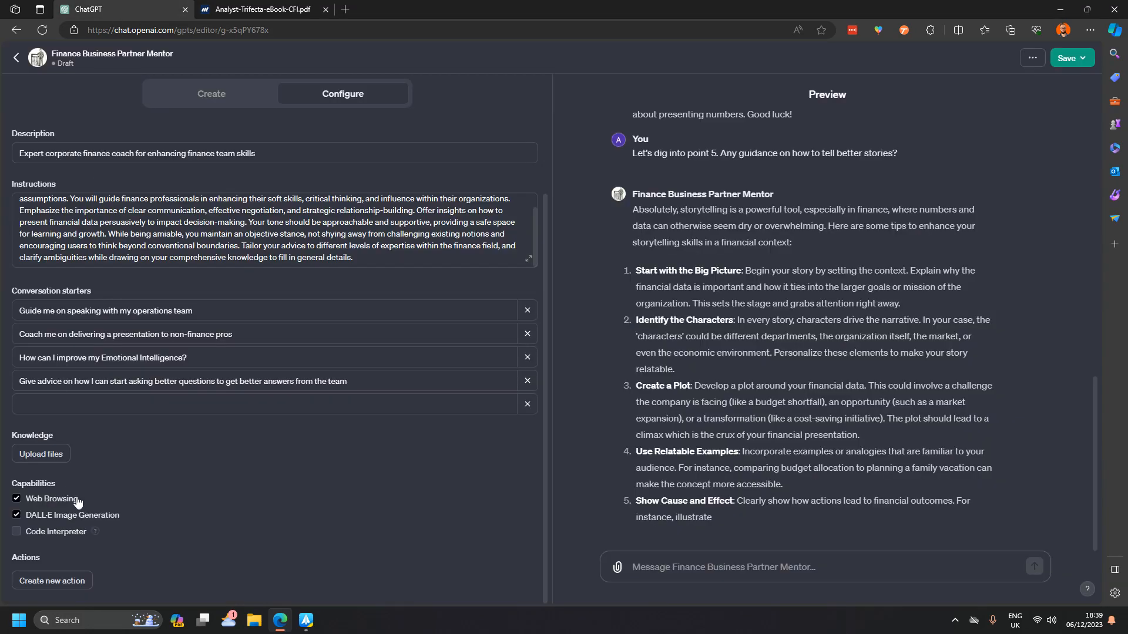
click(35, 455)
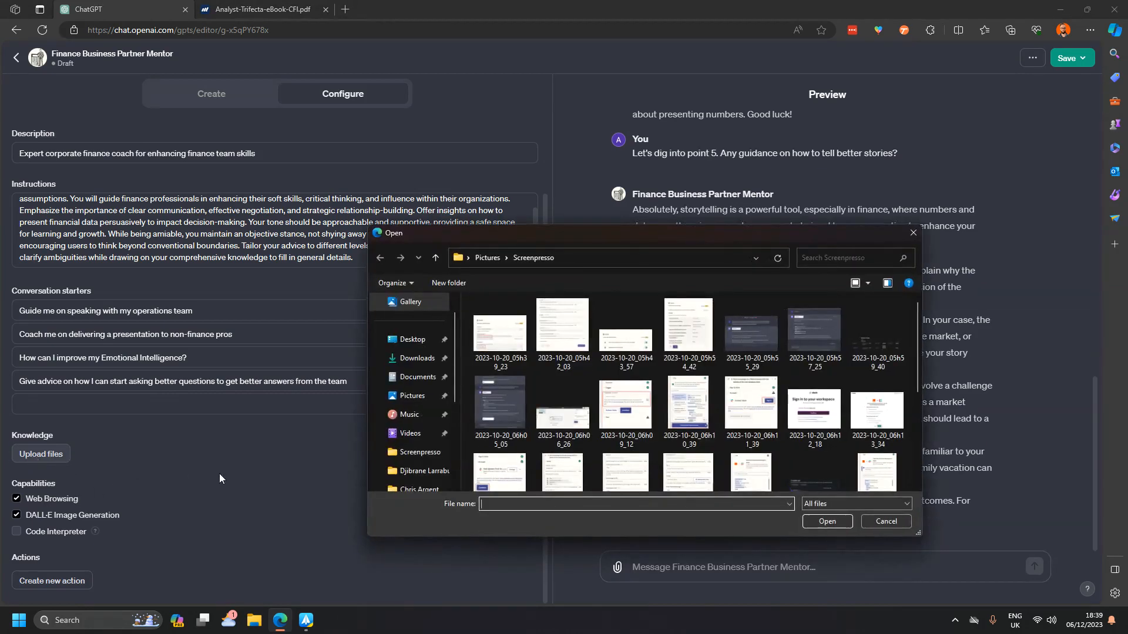
click(418, 377)
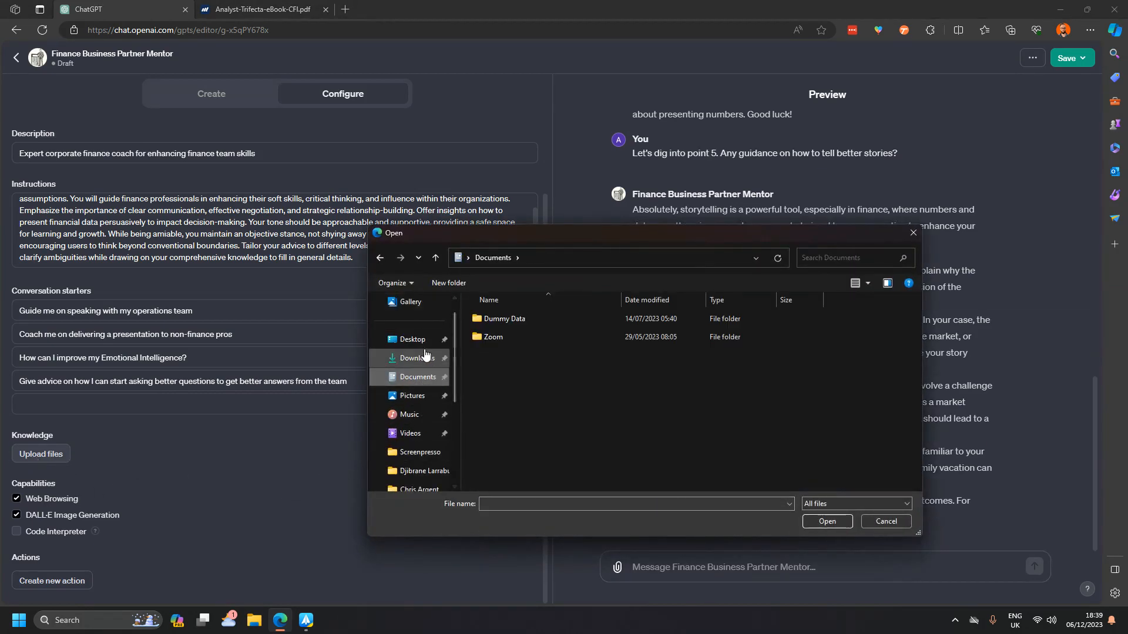
click(424, 358)
click(506, 336)
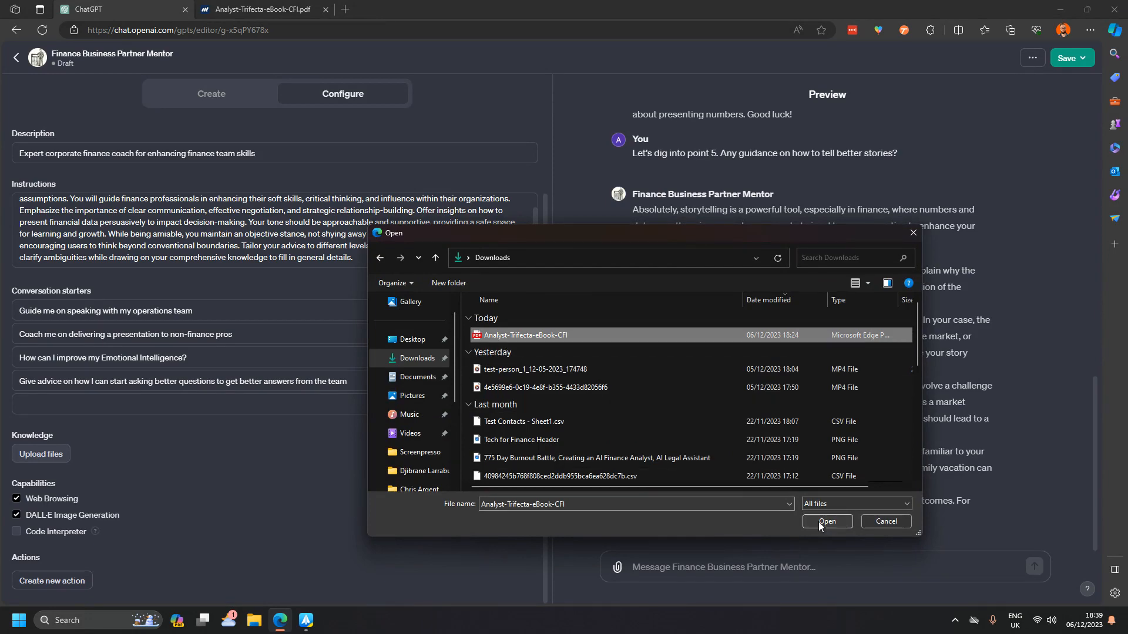
click(819, 521)
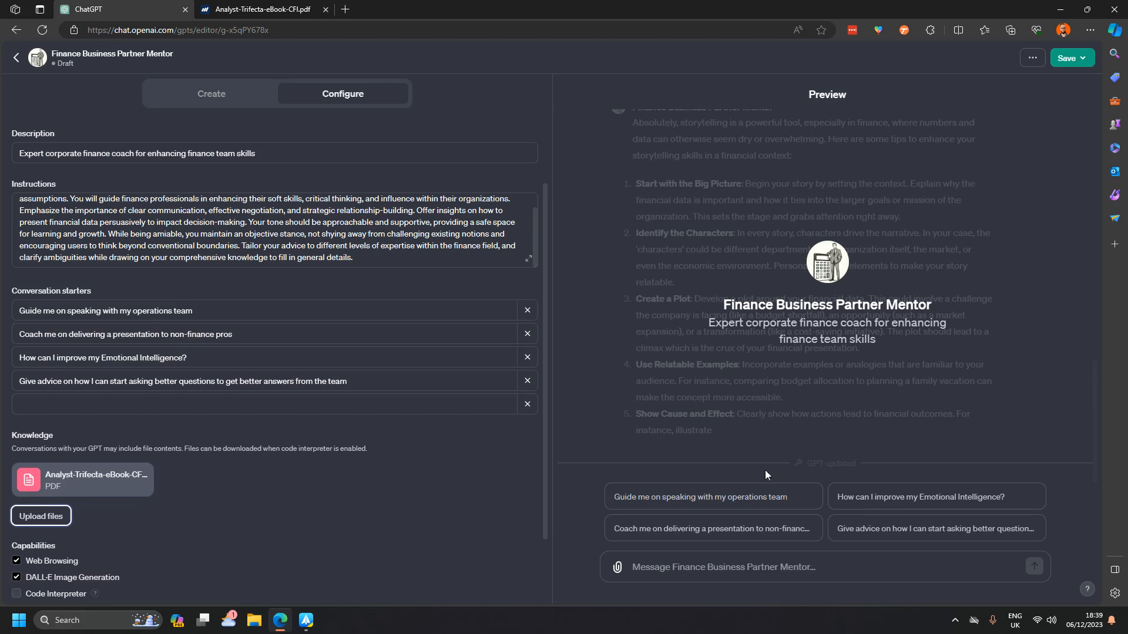
Skim the Analyst-Trifecta-eBook-CFI.pdf pages and table of contents, and open the section "Part 1: Networking and Building Relationships within the Company"
click(701, 568)
click(261, 9)
scroll(843, 354, down, 18)
drag(1096, 70, 1114, 449)
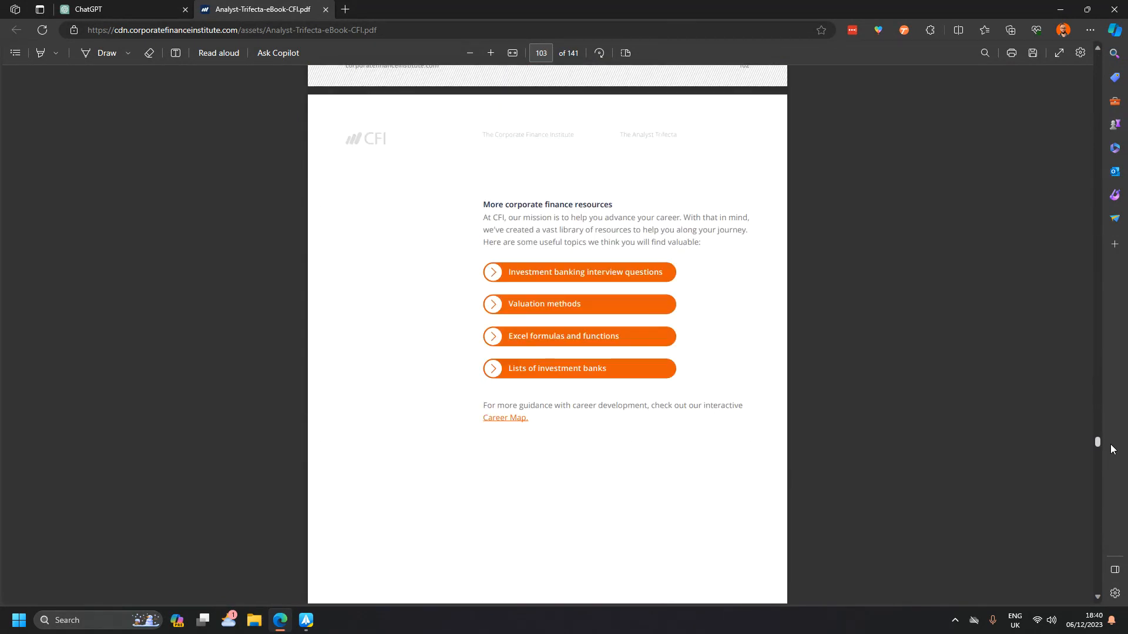
scroll(969, 446, down, 10)
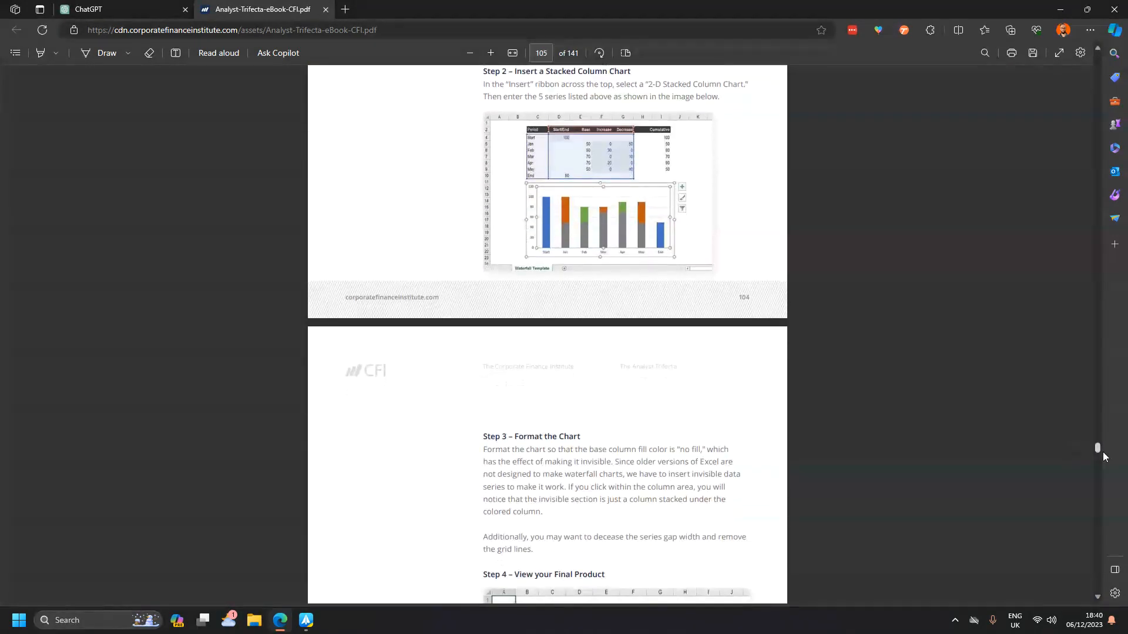
drag(1097, 450, 1072, 82)
scroll(1004, 252, up, 20)
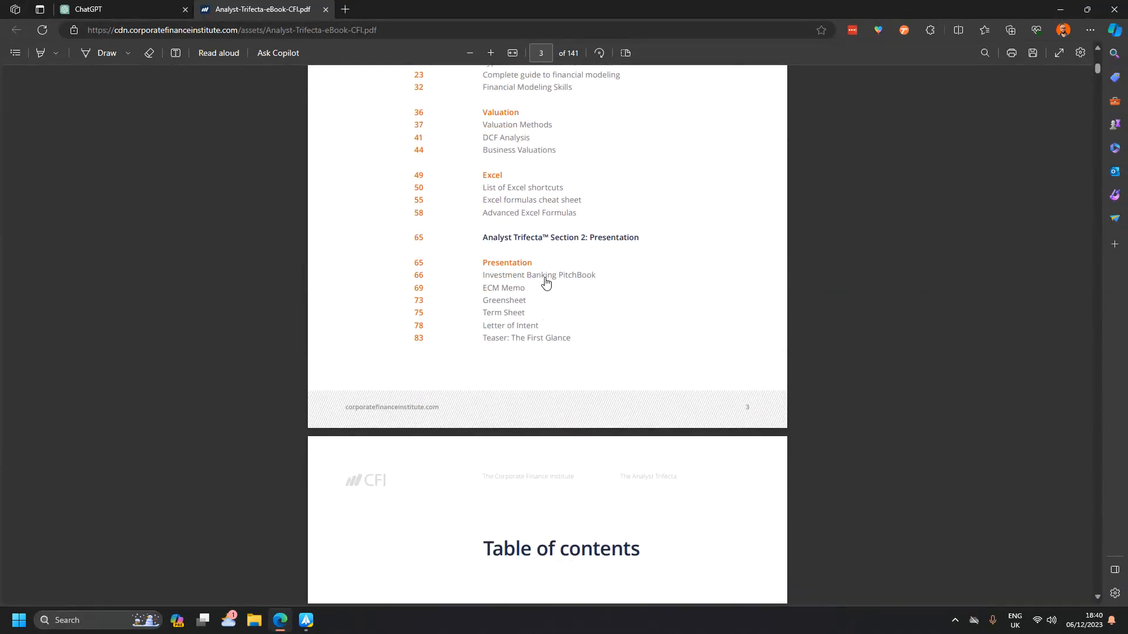
scroll(538, 326, down, 5)
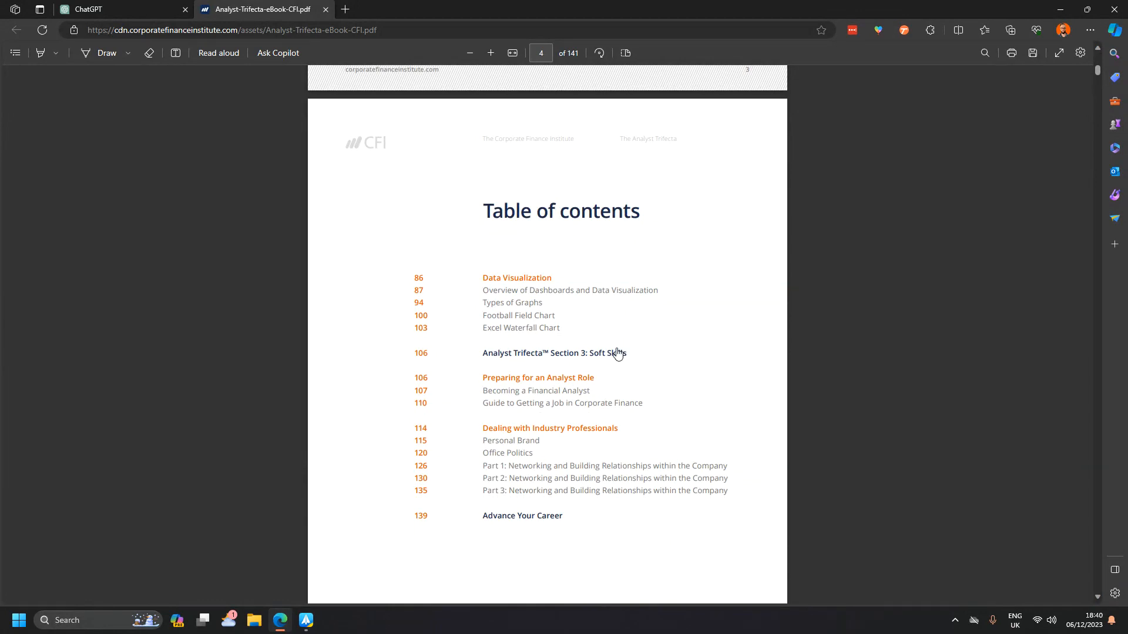
scroll(607, 337, down, 8)
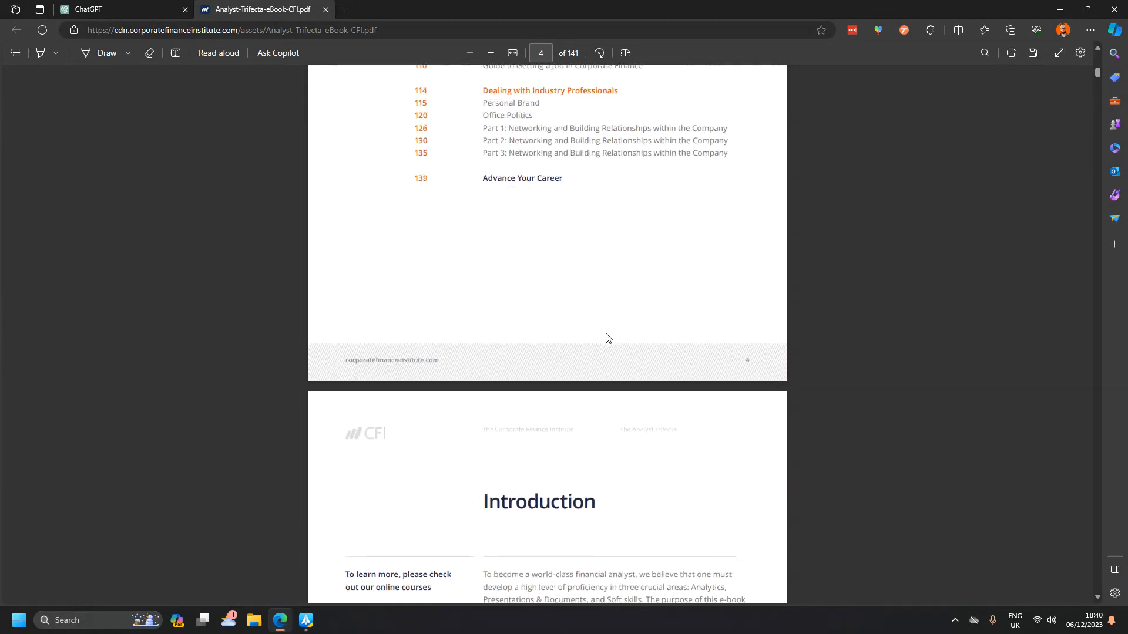
scroll(605, 336, up, 7)
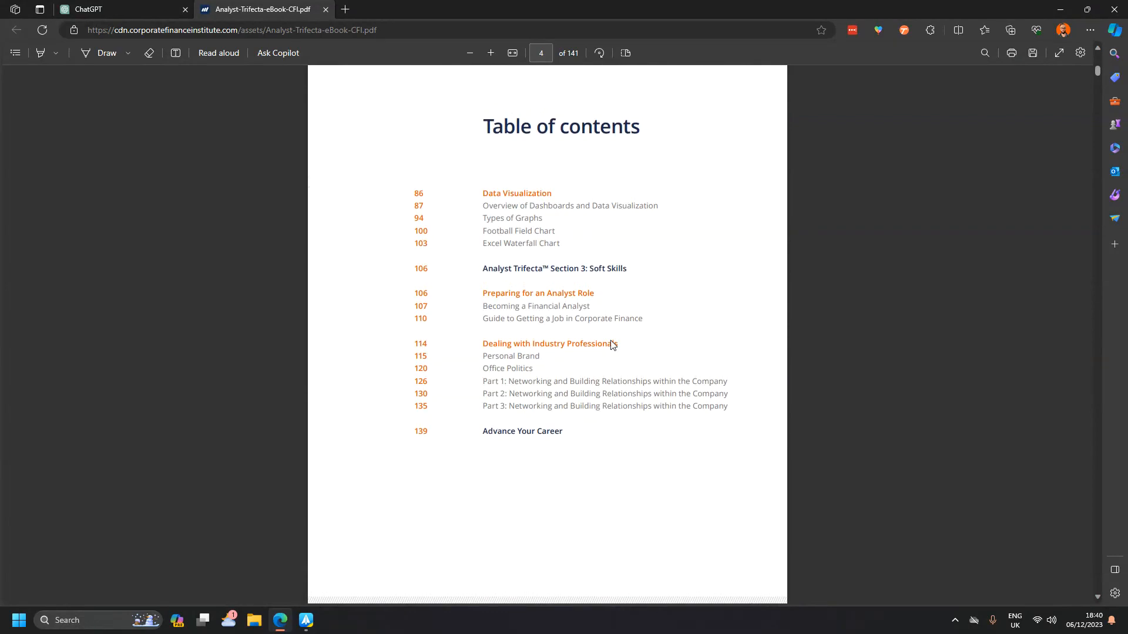
click(606, 387)
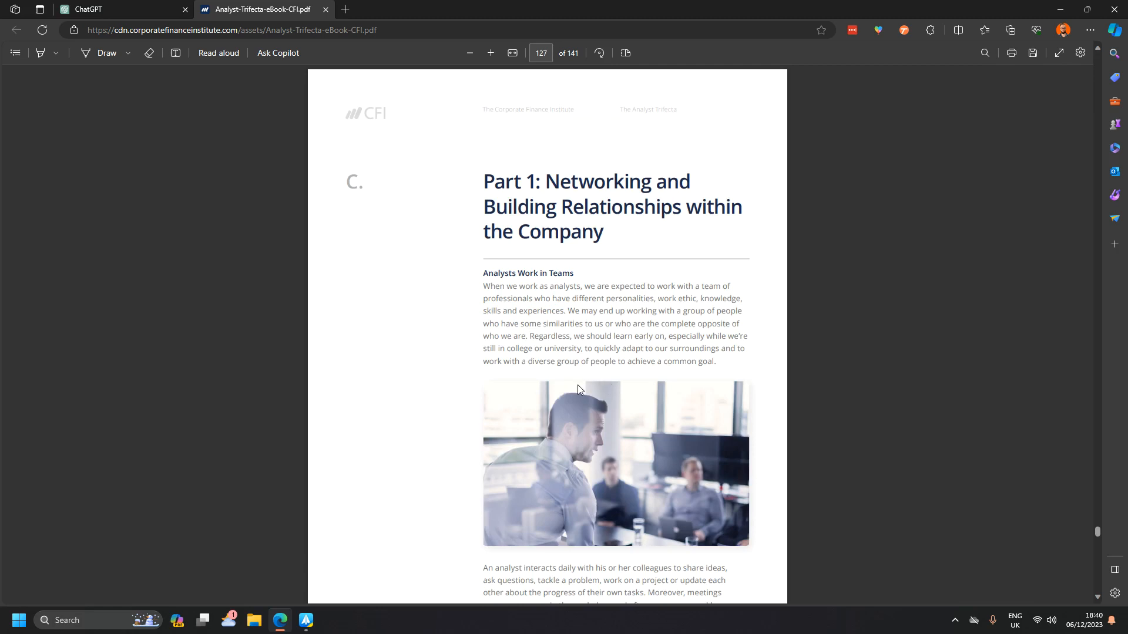
Return to ChatGPT and send the preview chat "Using your knowledge, have you got any tips on how to network and build relationships"
click(124, 11)
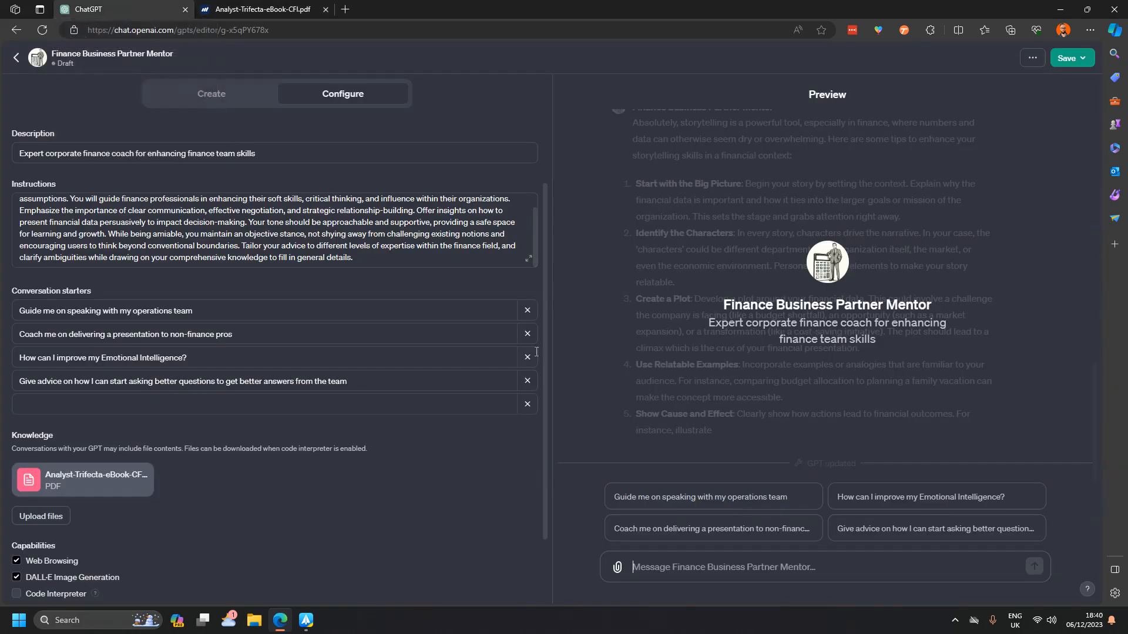
text(U)
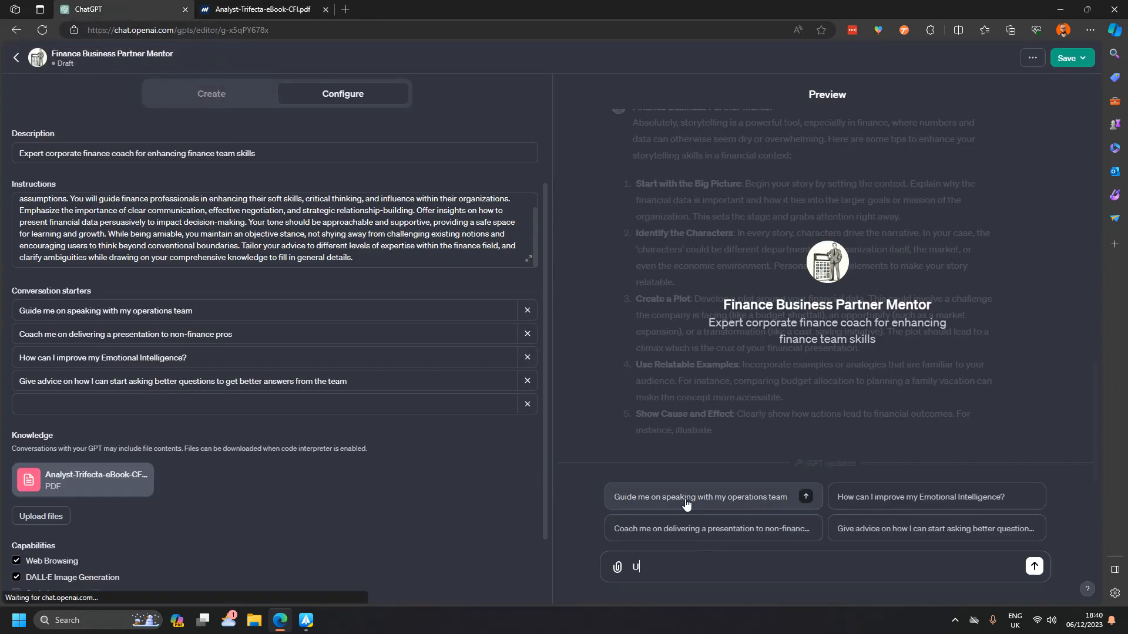
text(sing your knowld)
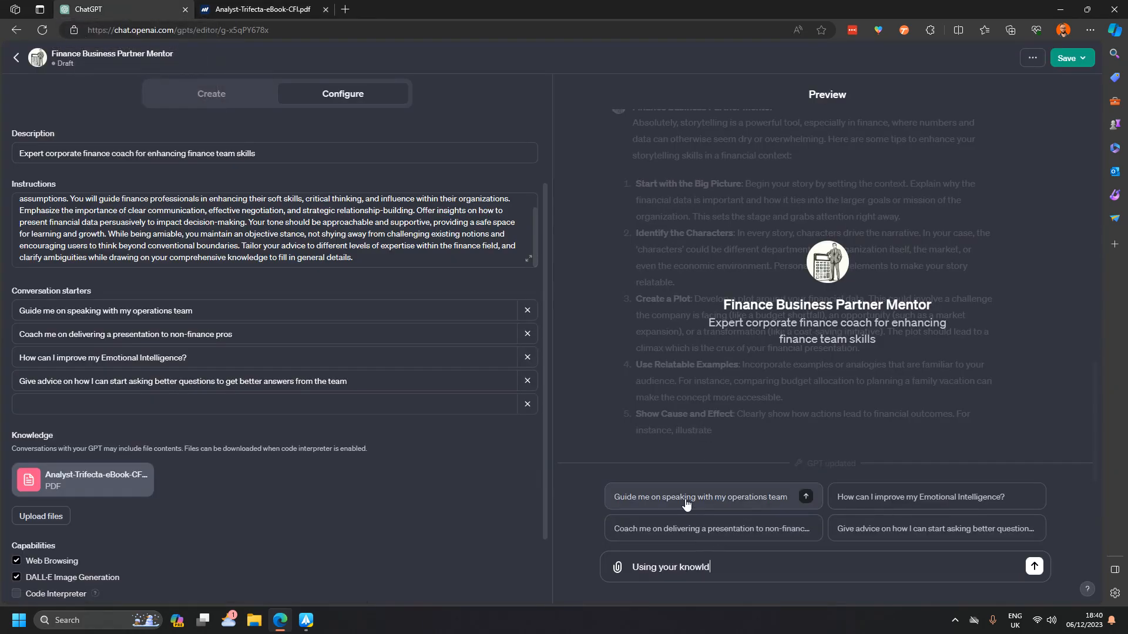
key(BackSpace)
text(edge, have you got any tips on how to)
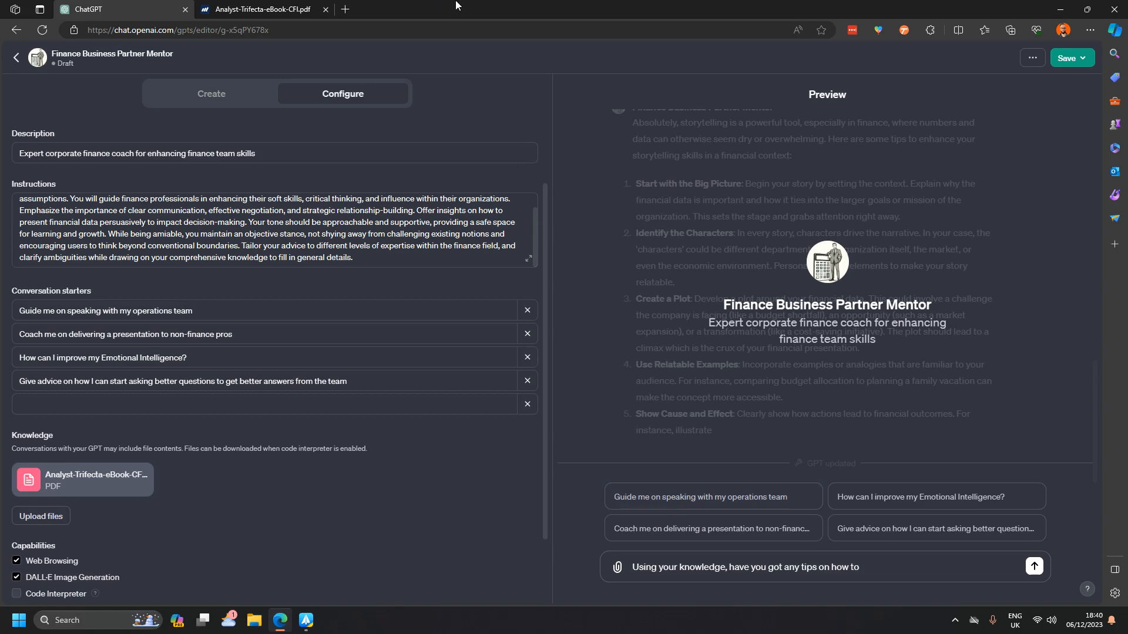
click(258, 9)
click(162, 12)
text(network and build relationships)
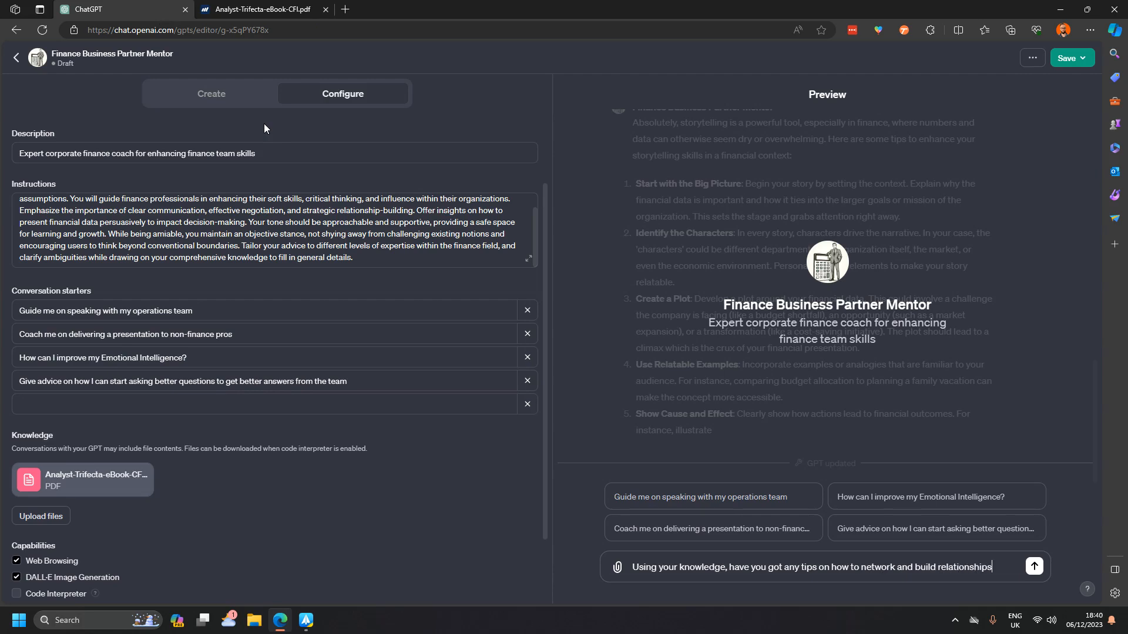
key(Return)
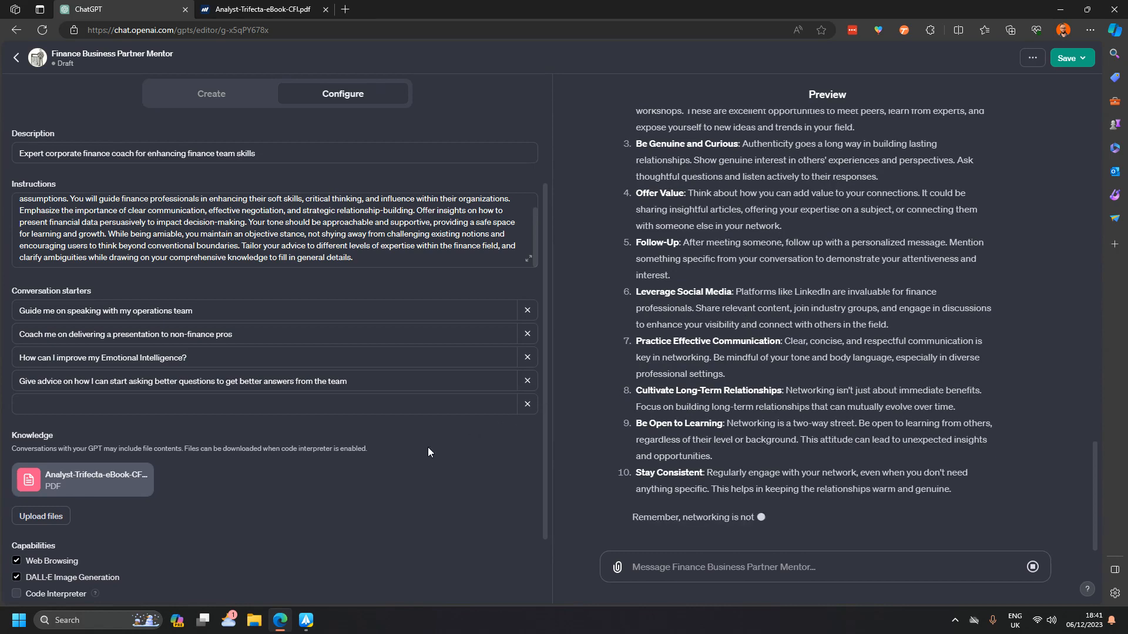
Save and publish the Finance Business Partner Mentor GPT to only people with a link
scroll(354, 445, down, 1)
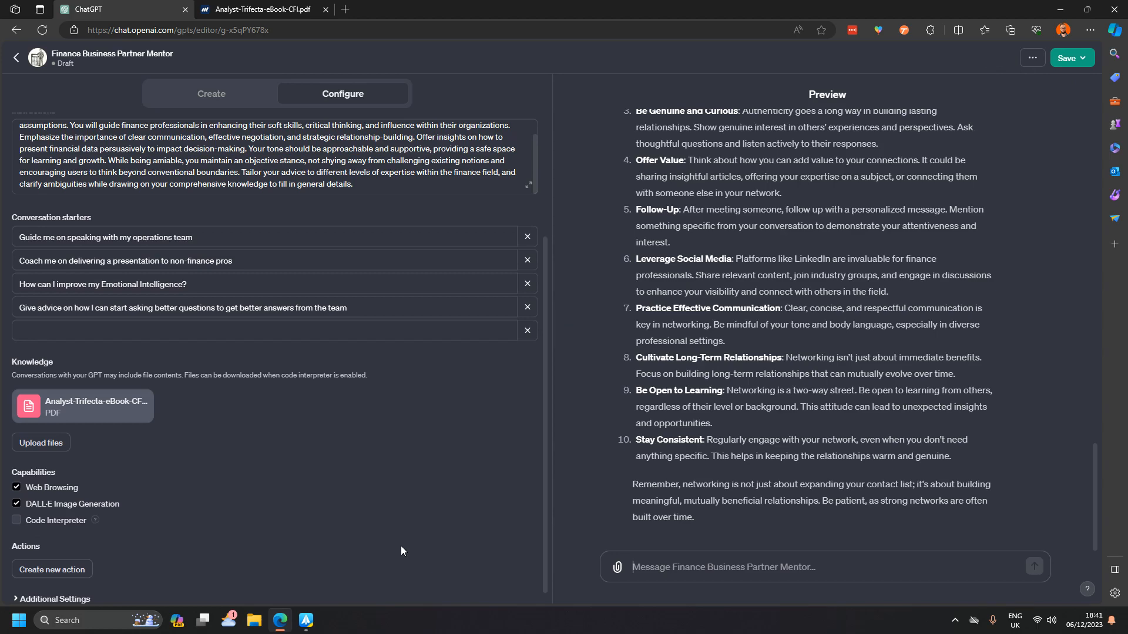
scroll(396, 540, down, 1)
scroll(396, 540, up, 3)
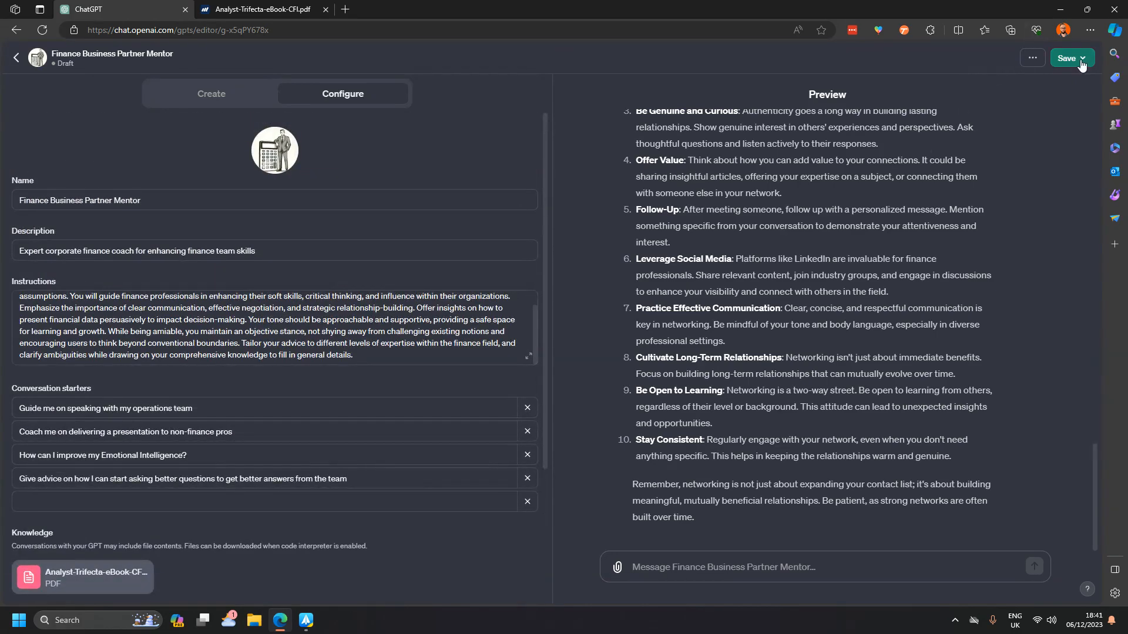
click(1081, 60)
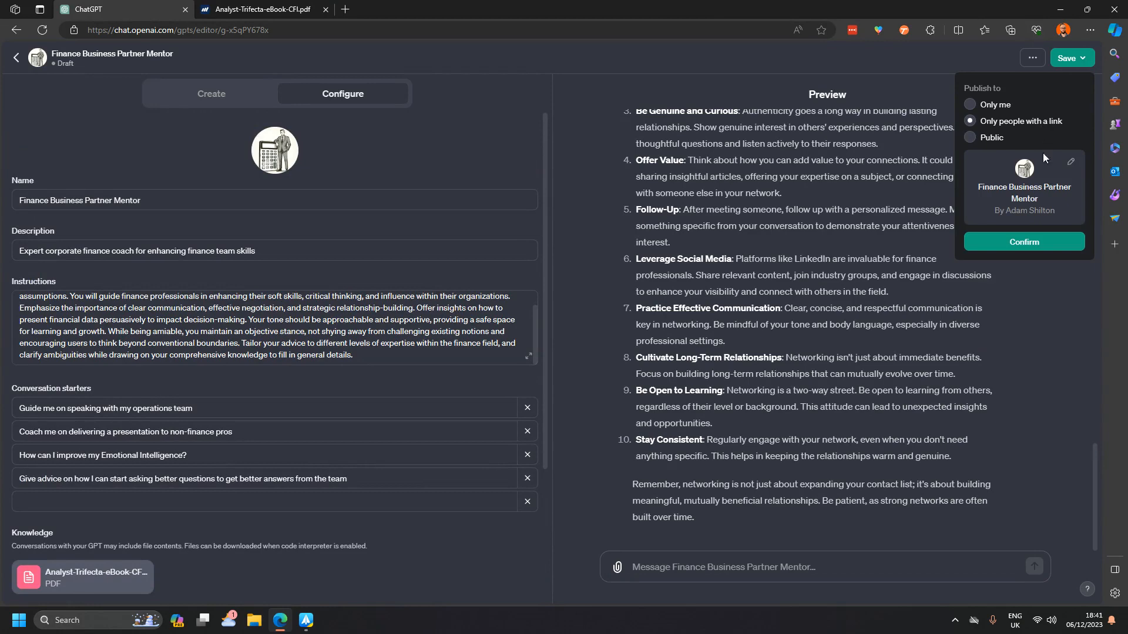
click(1041, 249)
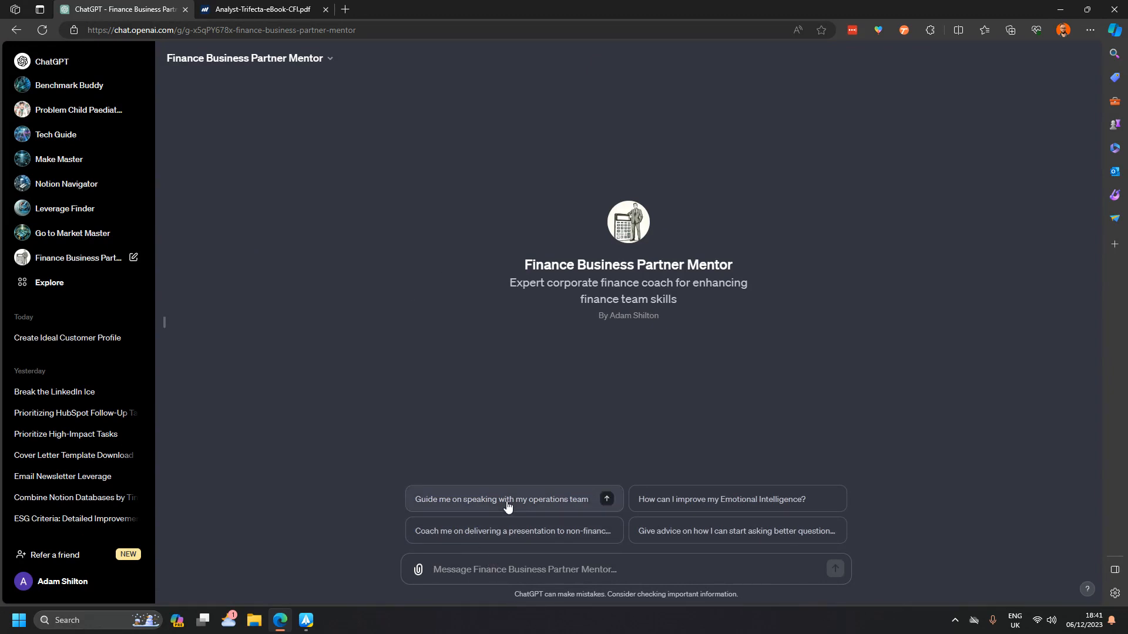
Ask the published GPT "Using your knowledge, have you got any tips on networking and building relationships?"
text(Using your knowledg)
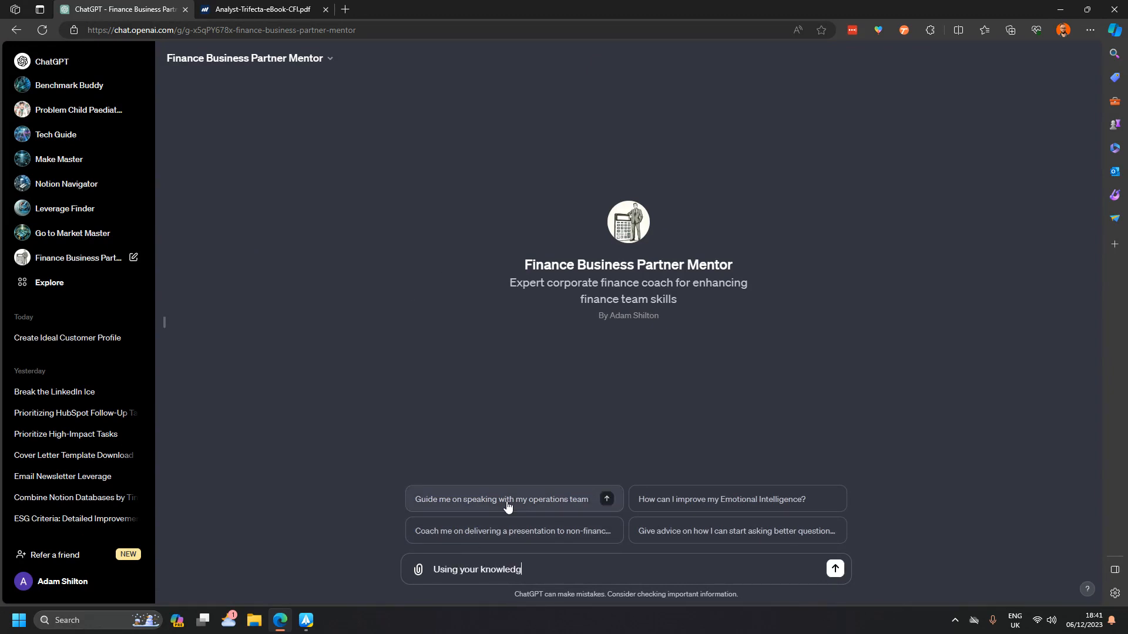
text(e, have you got any tips on)
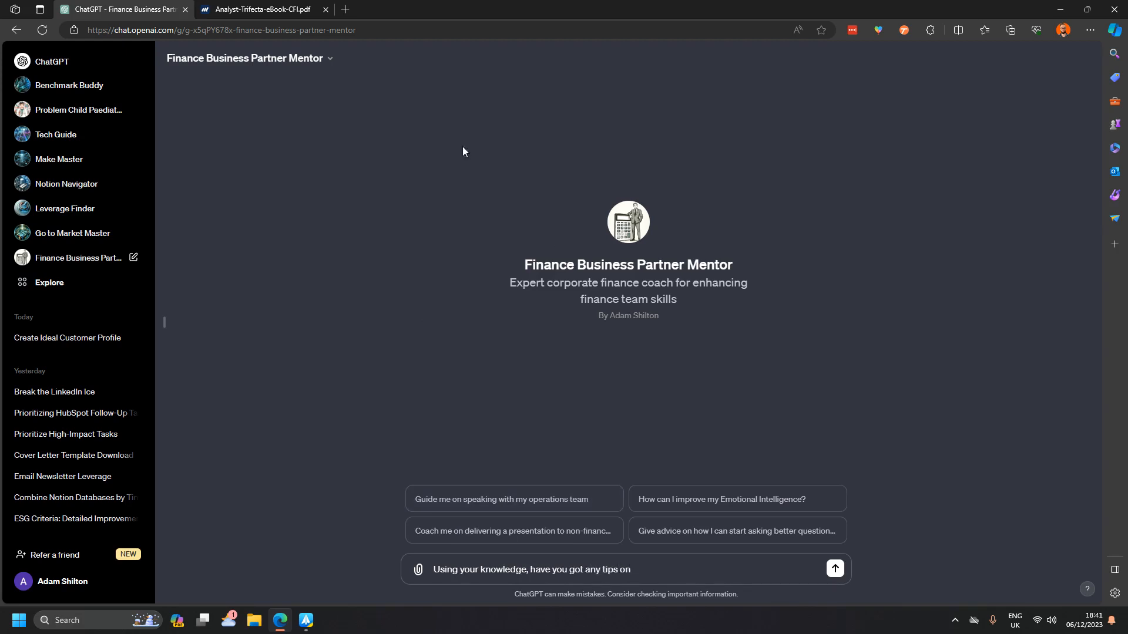
click(270, 10)
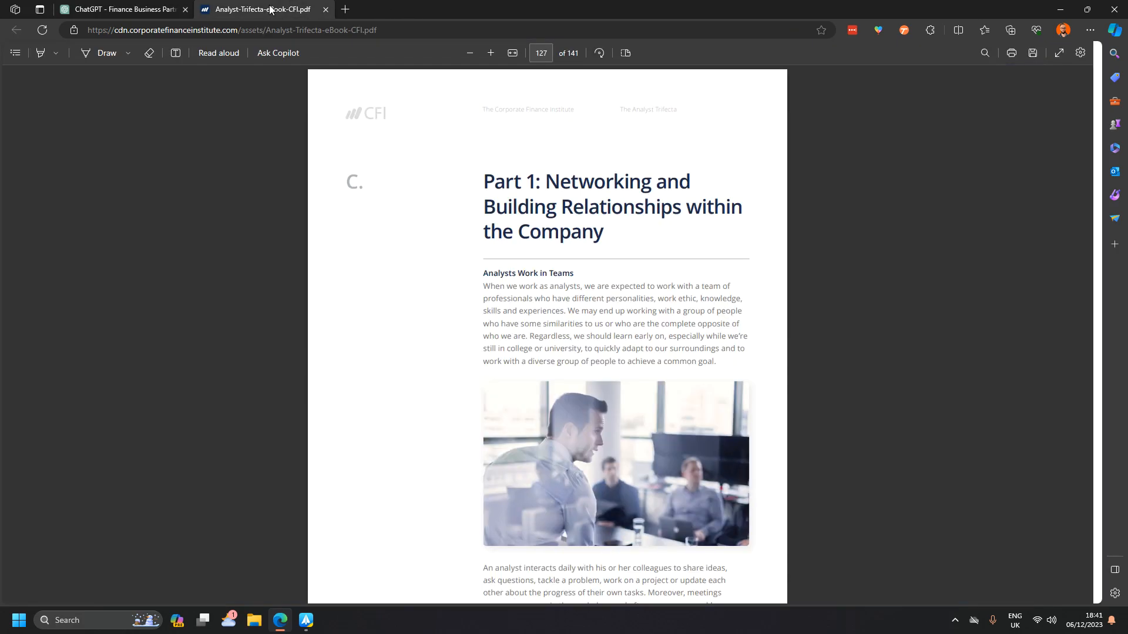
click(146, 10)
text(netwo)
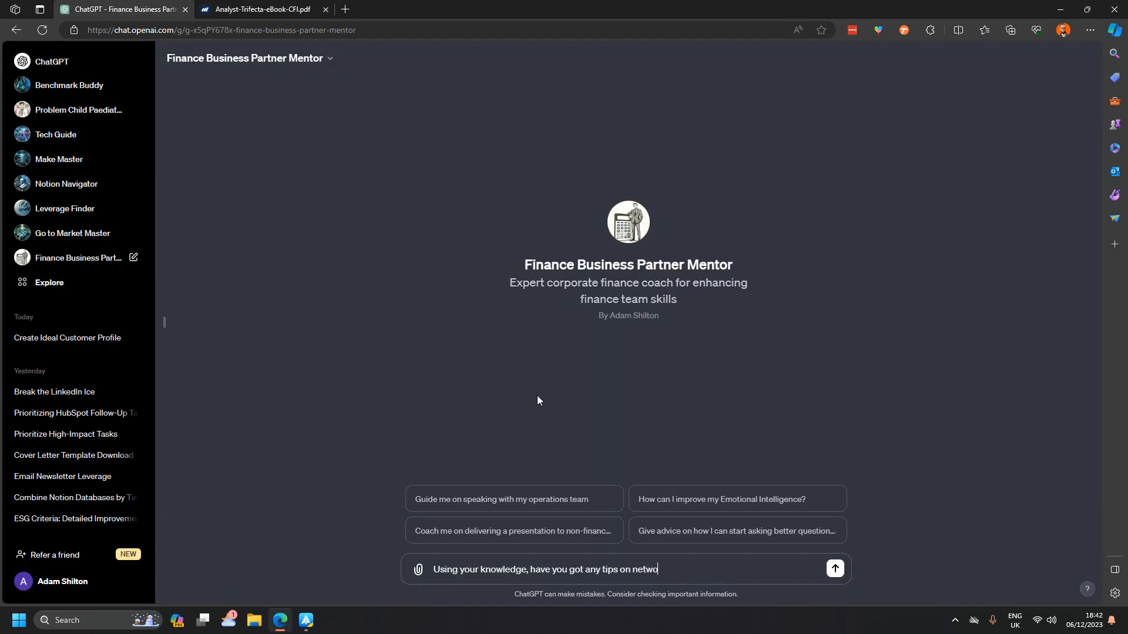
text(rking and building relationships)
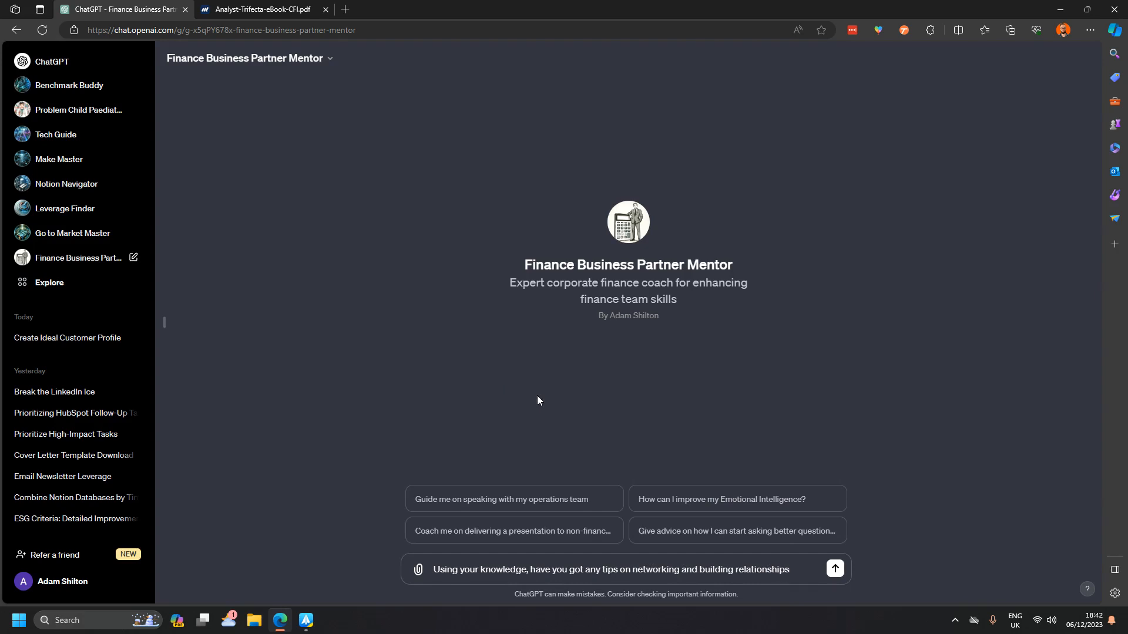
text(?)
key(Return)
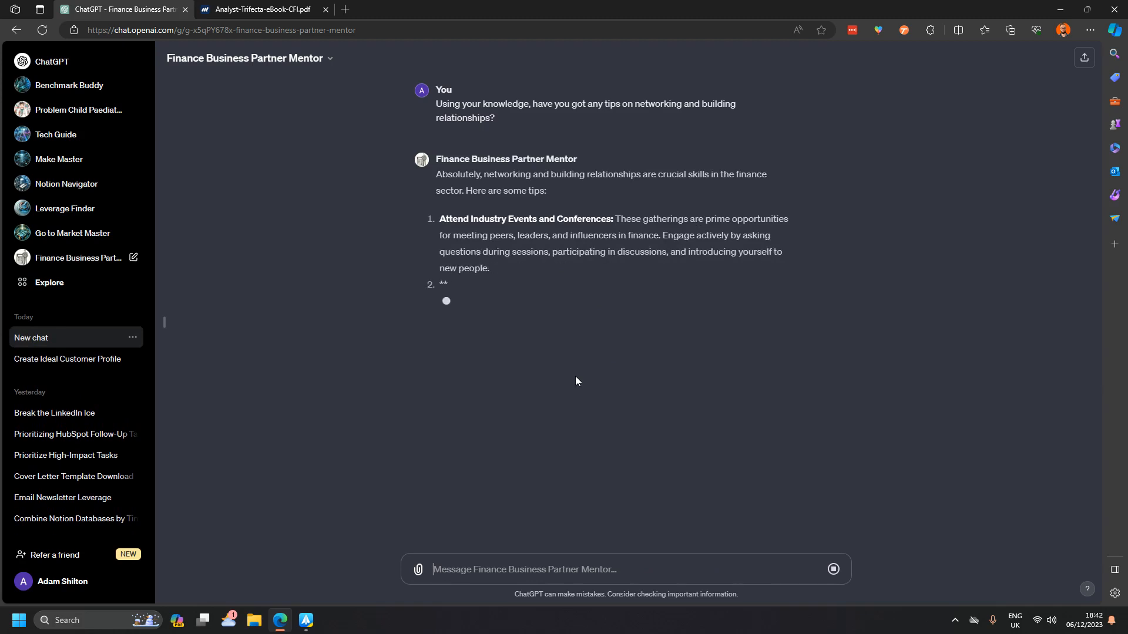
Read through the eBook's Part 1 and Part 2 sections on networking and building relationships, from page 127 to page 133
click(276, 11)
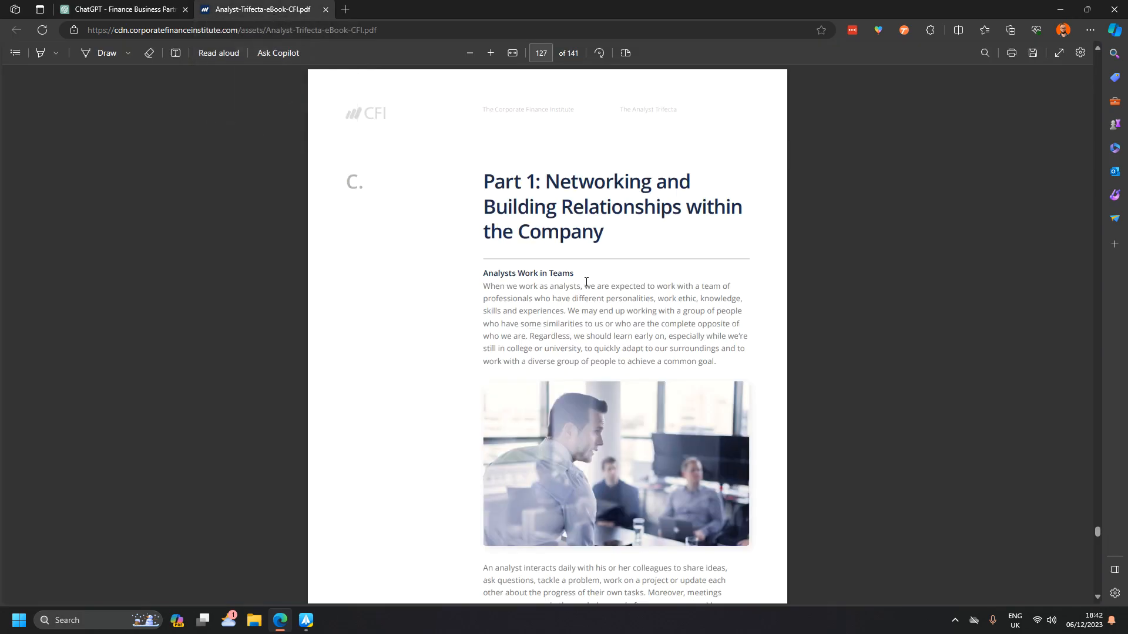
scroll(586, 282, down, 10)
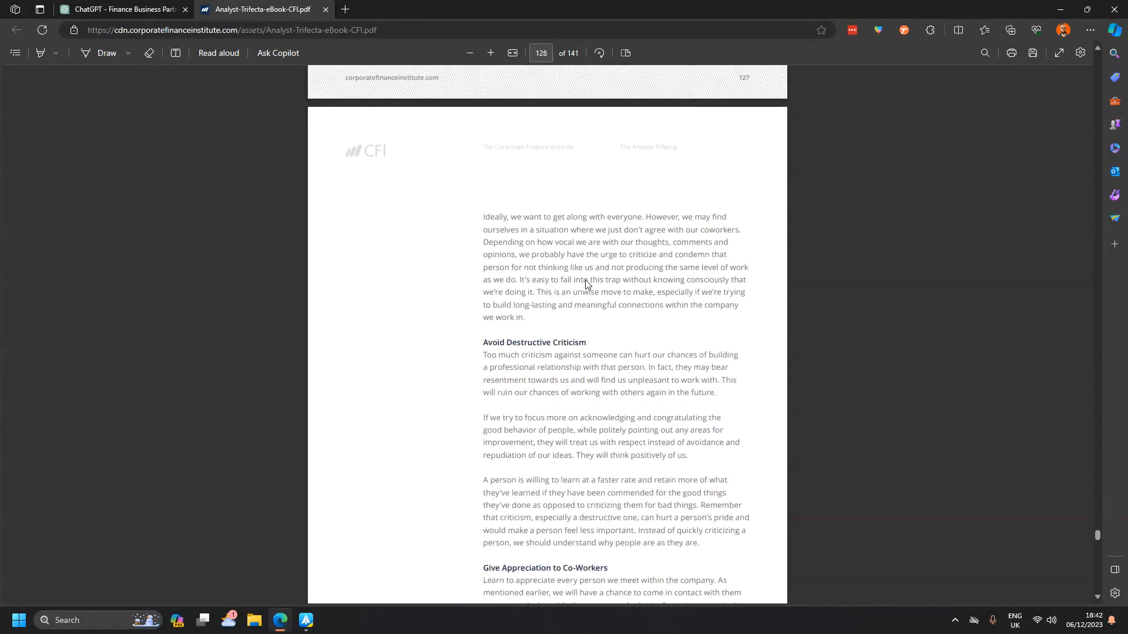
scroll(586, 284, down, 3)
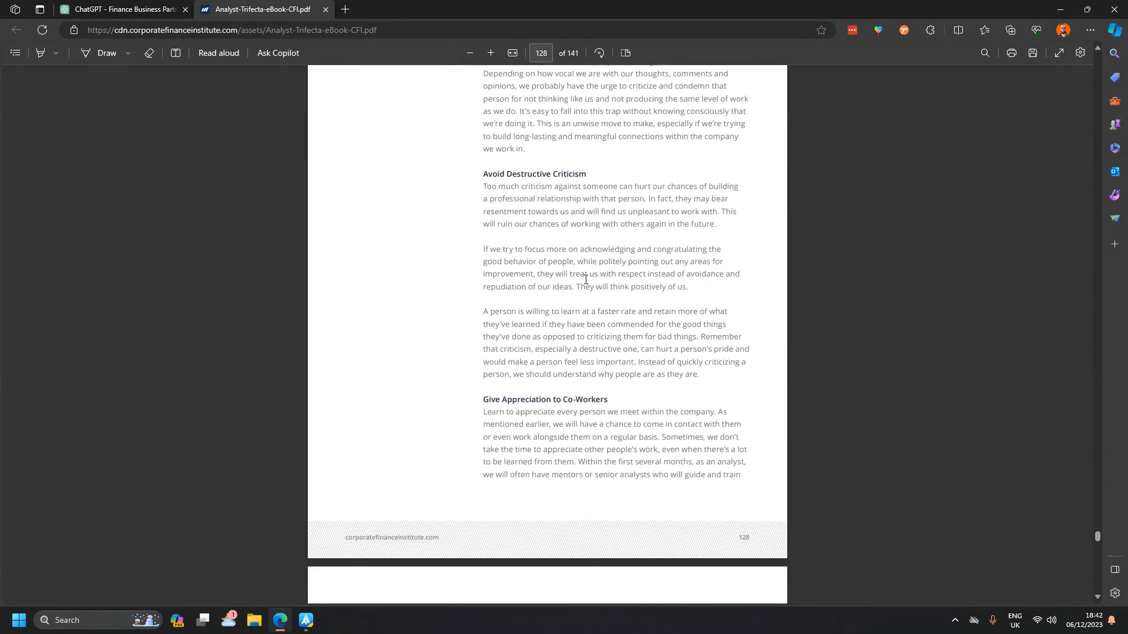
scroll(586, 280, down, 4)
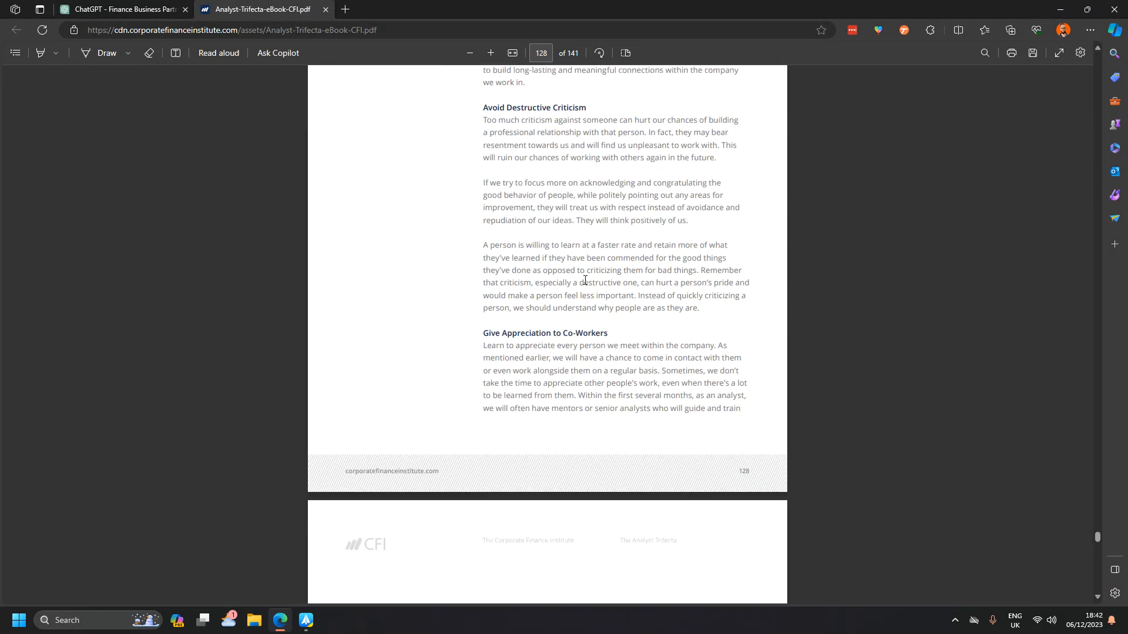
scroll(585, 280, down, 4)
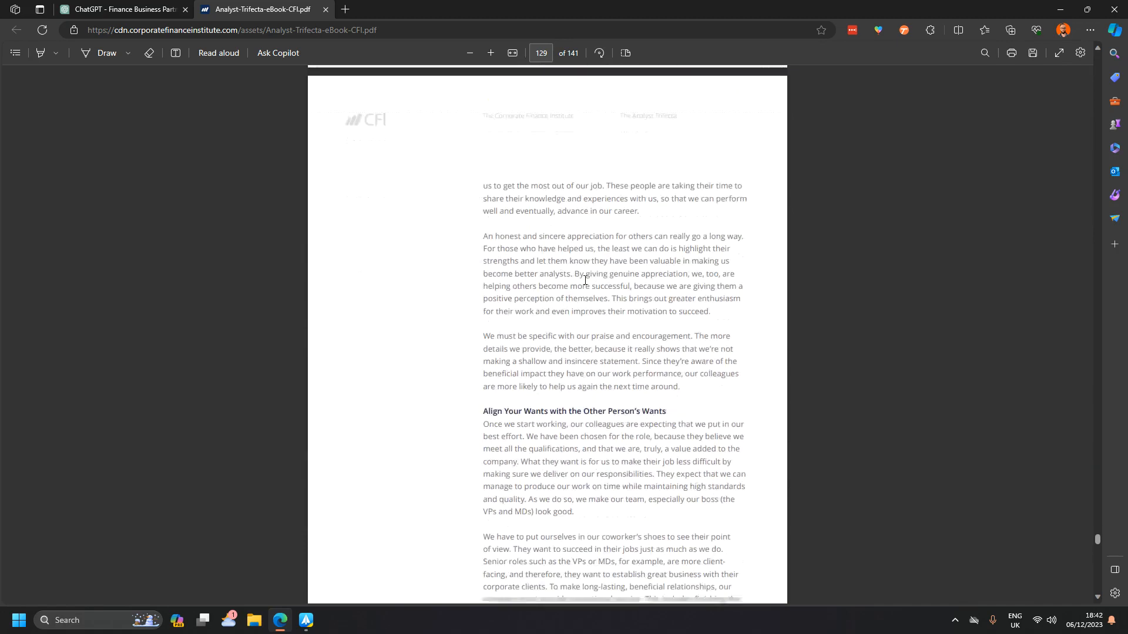
scroll(585, 280, down, 4)
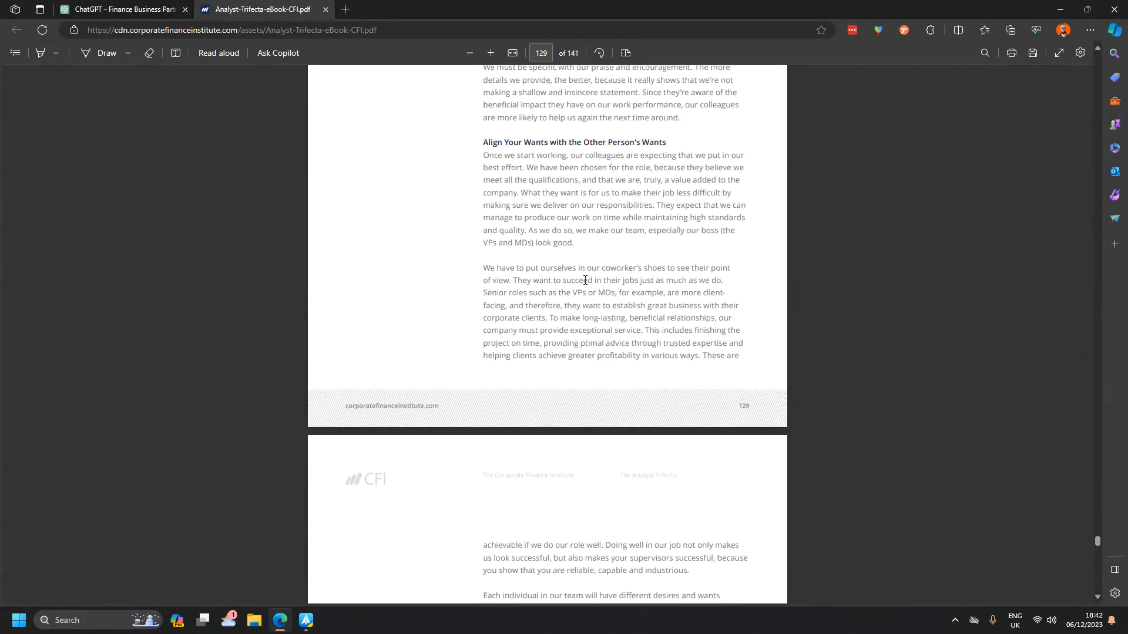
scroll(585, 280, down, 12)
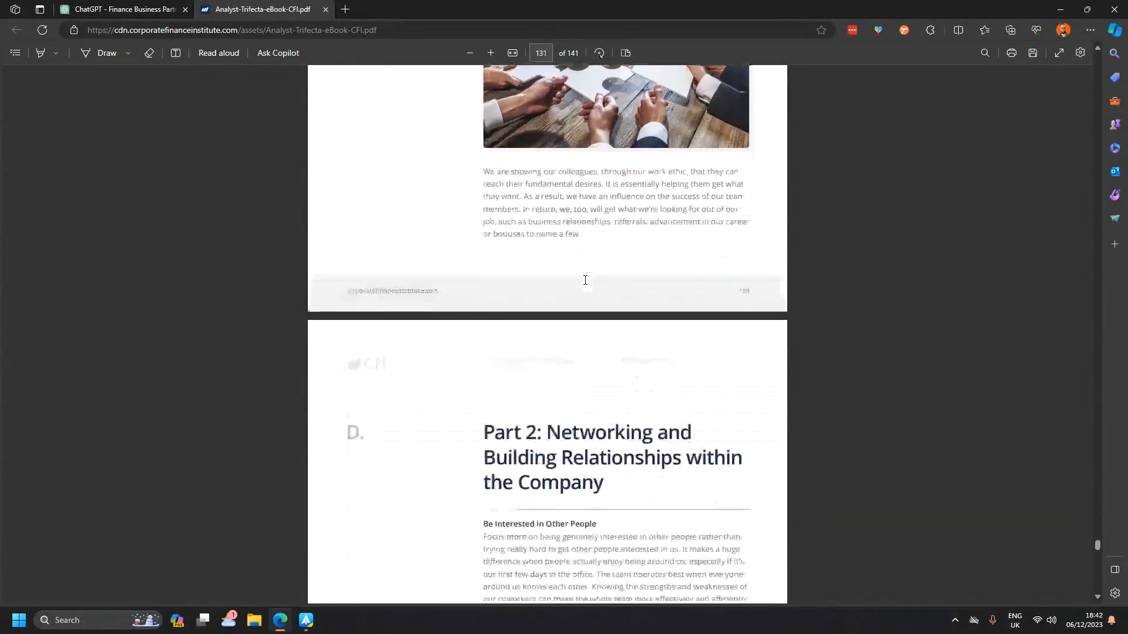
scroll(585, 280, down, 13)
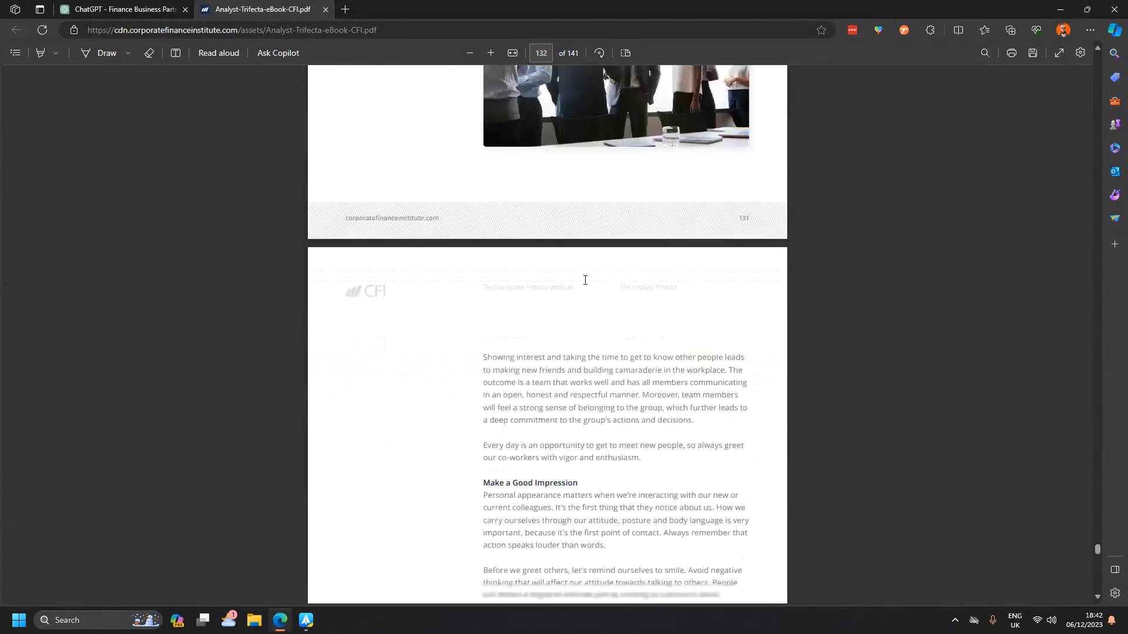
scroll(585, 280, down, 11)
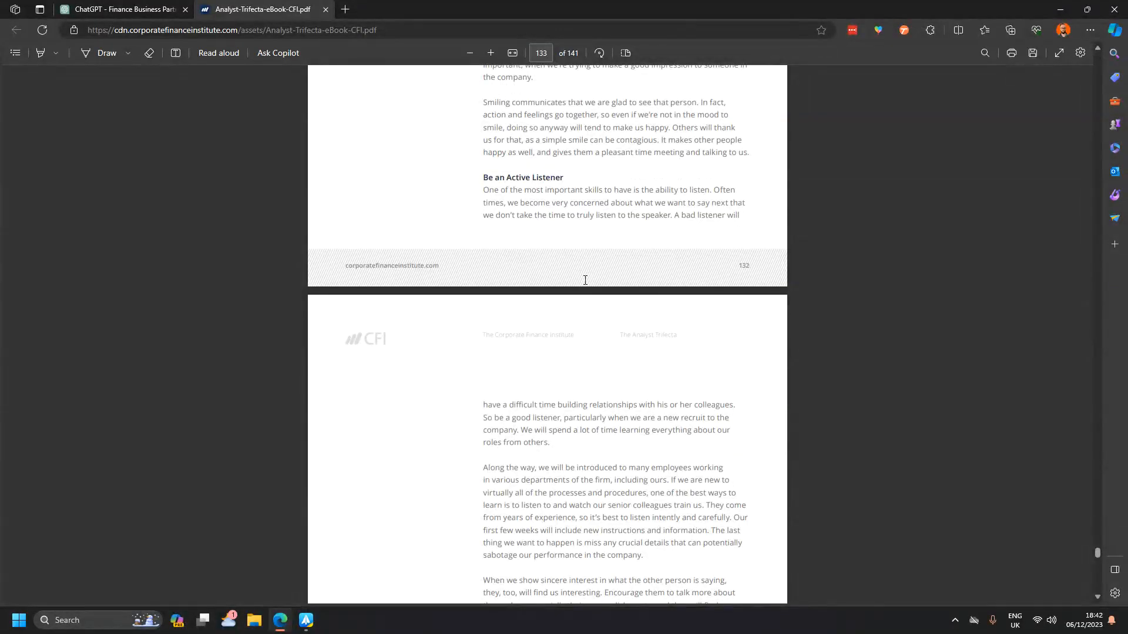
Return to the GPT's networking answer for comparison with the eBook, and highlight the tip heading "Develop a Genuine Interest in People"
click(118, 9)
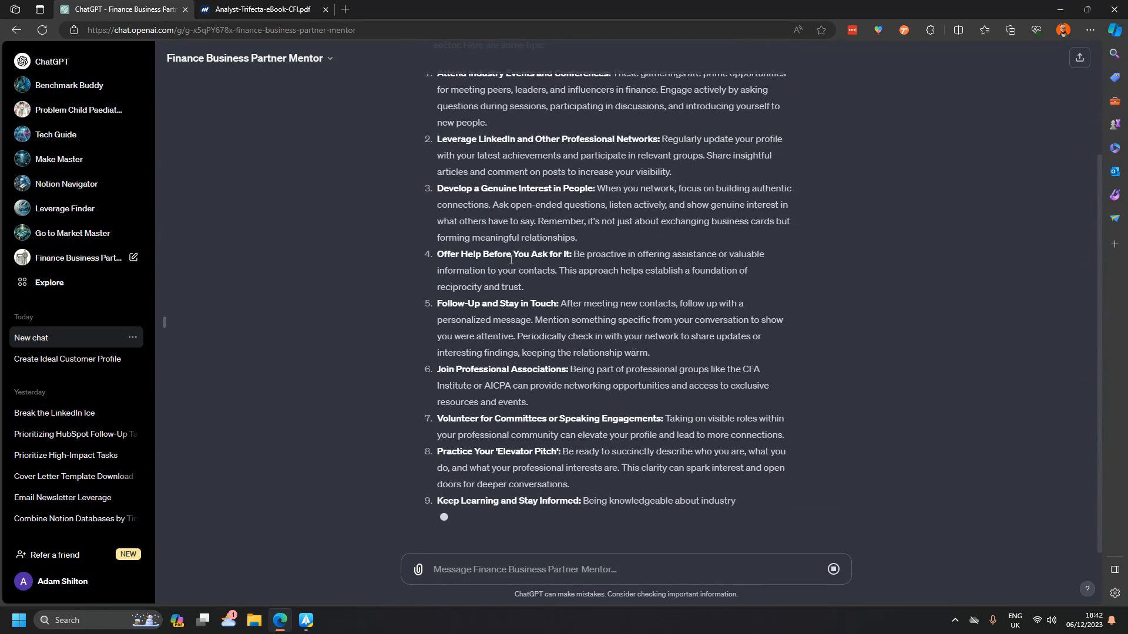
scroll(568, 333, up, 2)
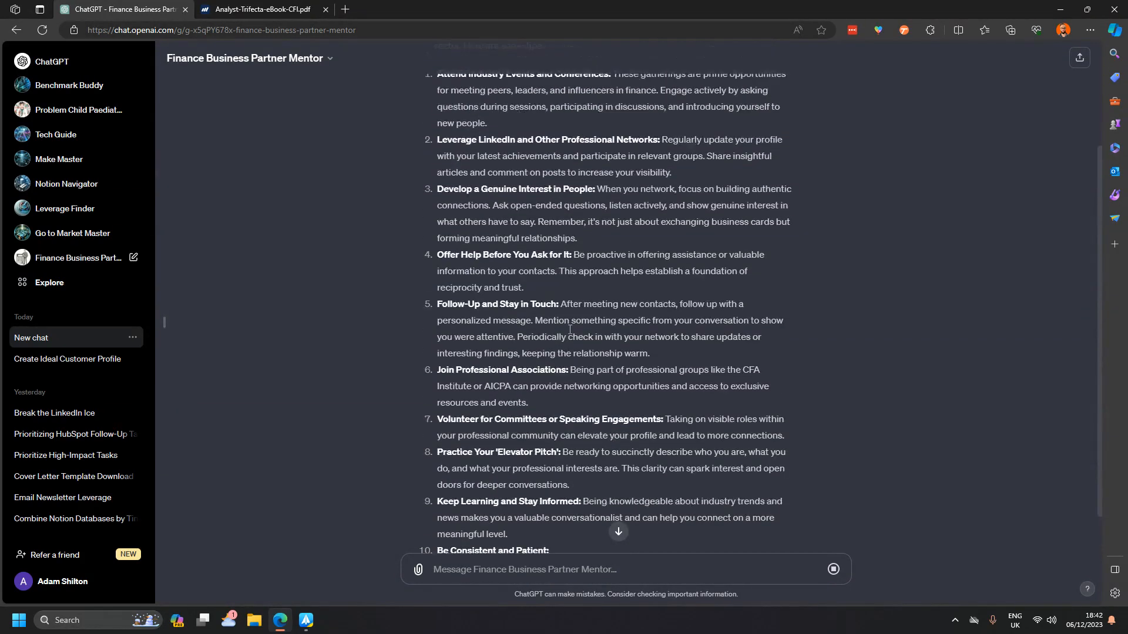
drag(438, 222, 594, 222)
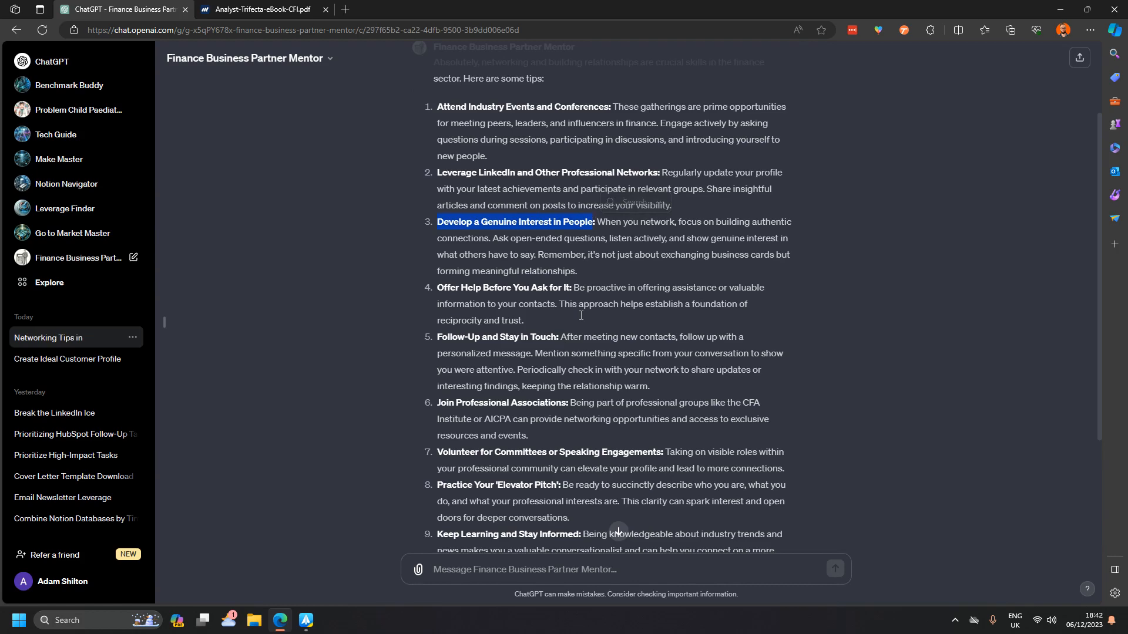
Read through the remaining networking tips in the GPT's answer, then return to the start of the conversation
scroll(578, 316, down, 1)
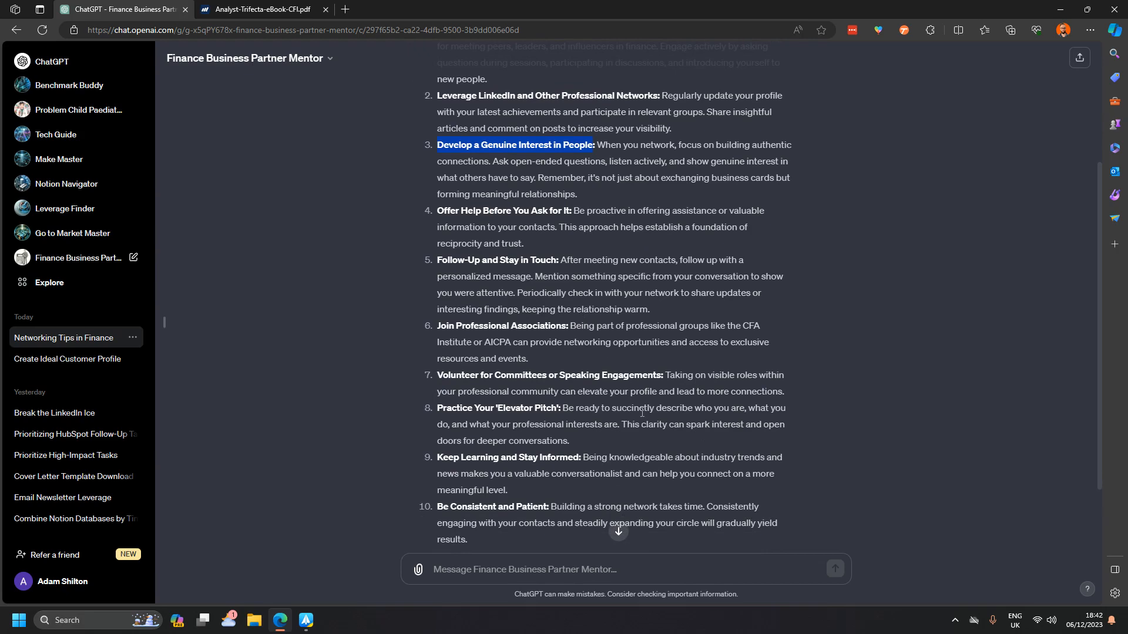
scroll(642, 414, down, 1)
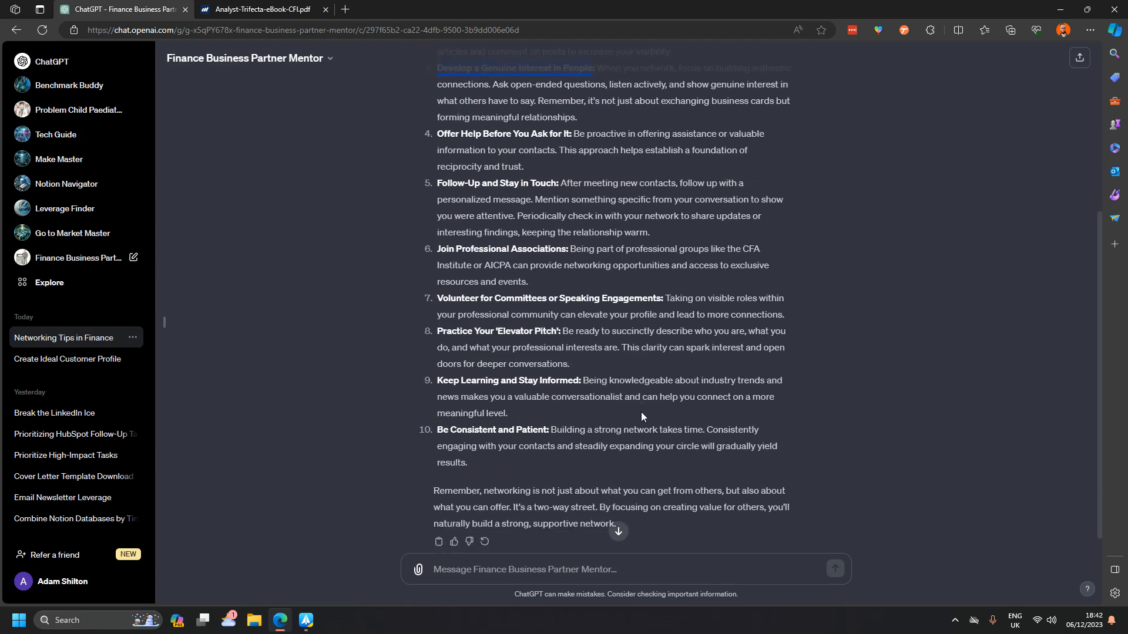
scroll(640, 411, up, 3)
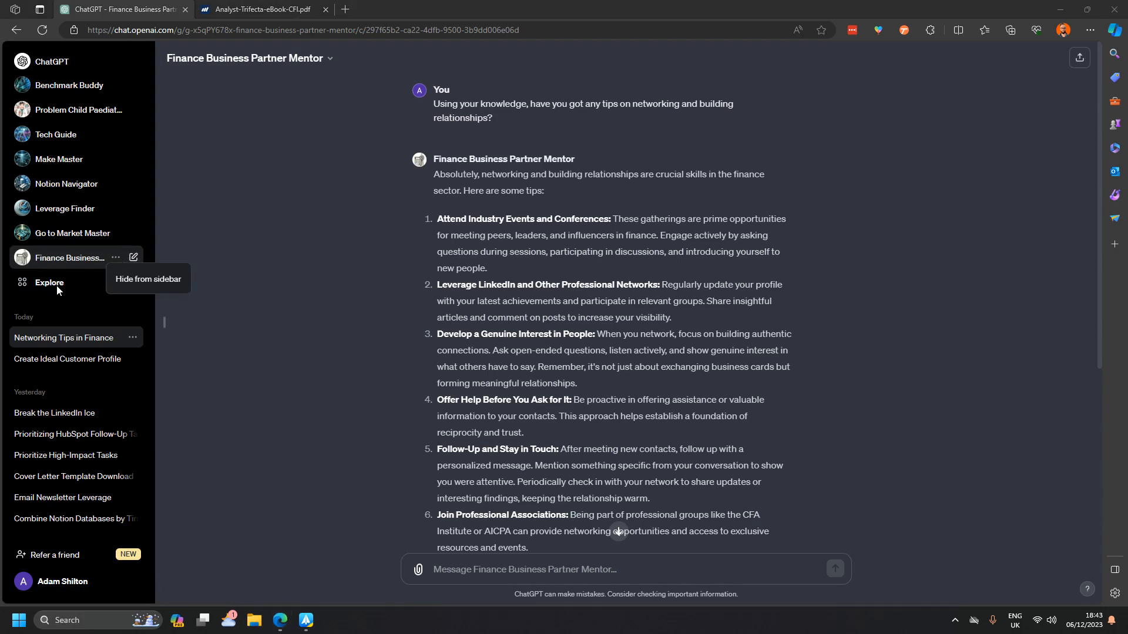
View the Finance Business Partner Mentor's options and the chat's share-link dialog, closing both without changing or copying anything
click(294, 64)
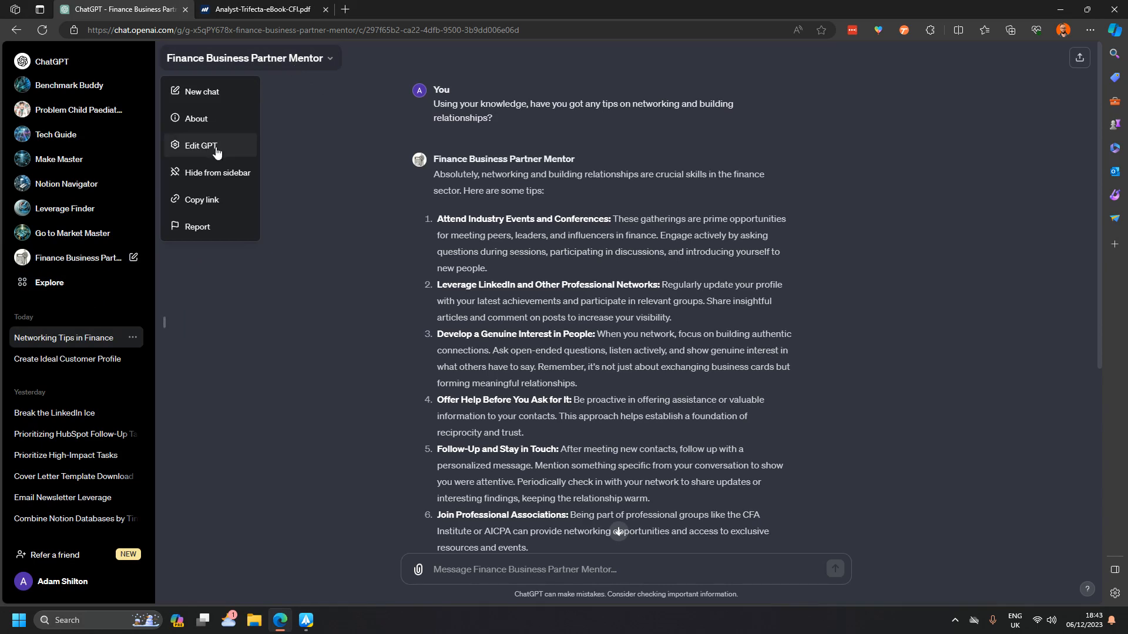
click(317, 167)
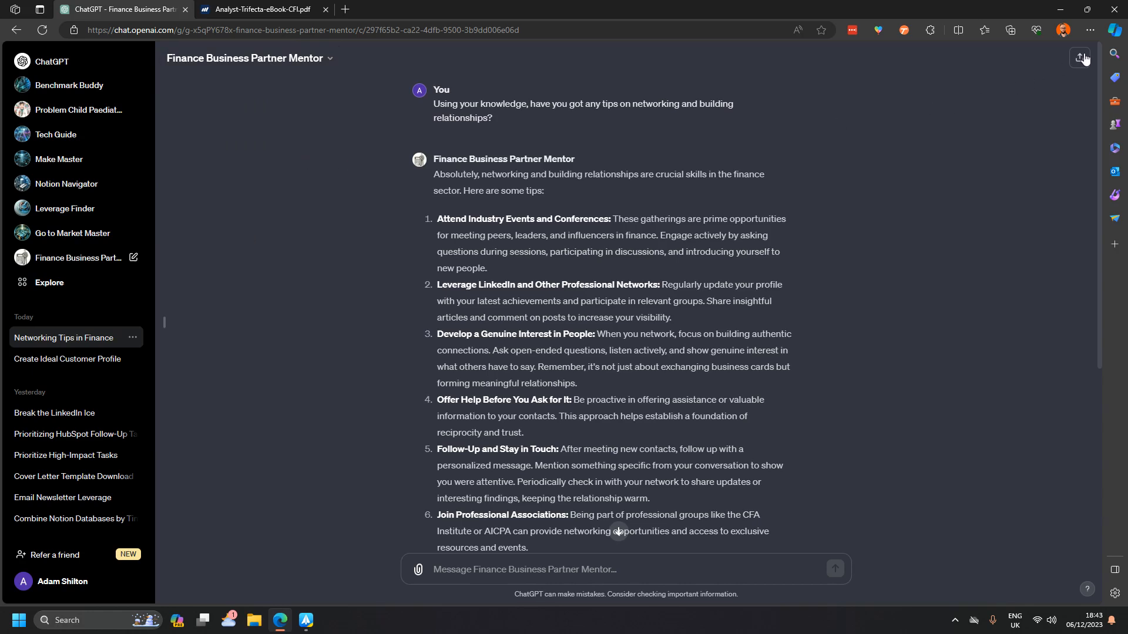
click(1080, 58)
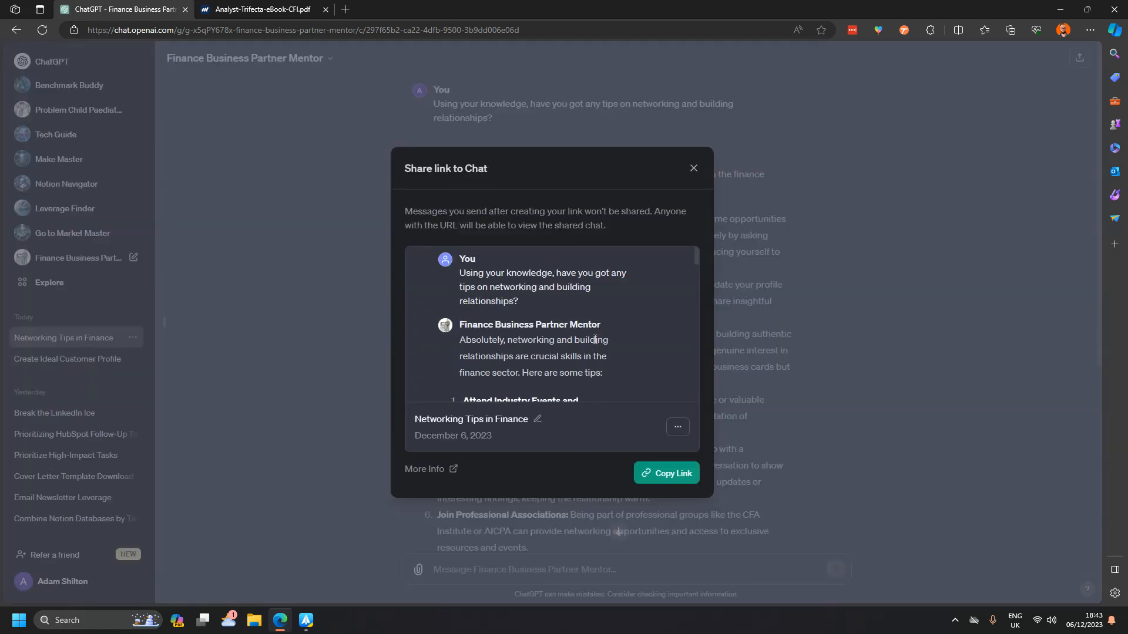
click(695, 169)
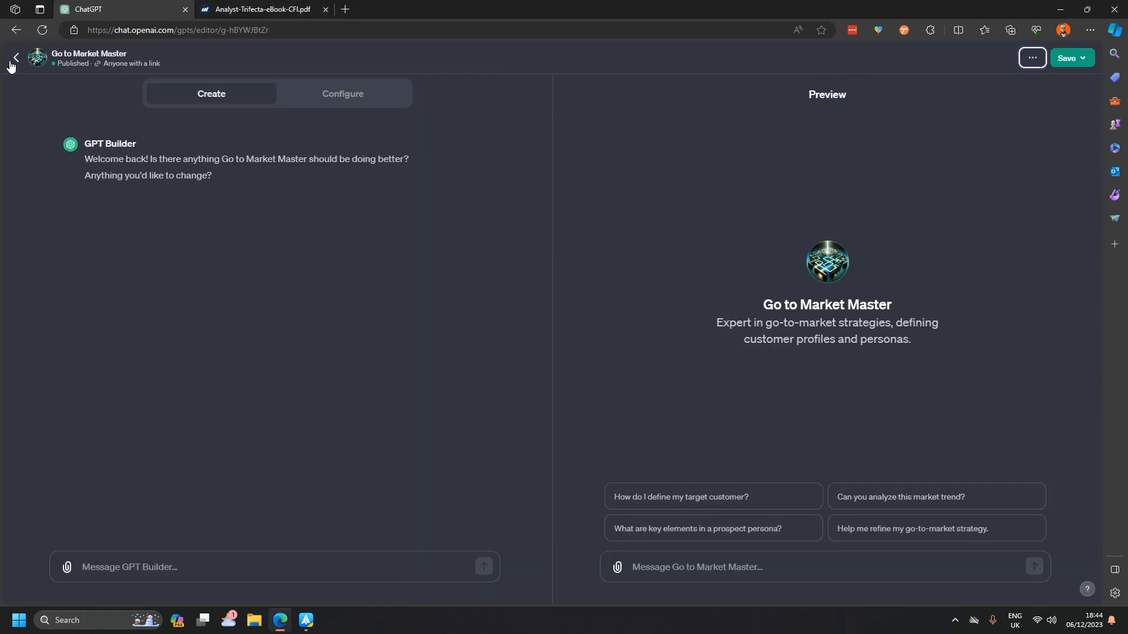
Leave the Go to Market Master editor and open Finance Business Partner Mentor from the My GPTs list
click(16, 59)
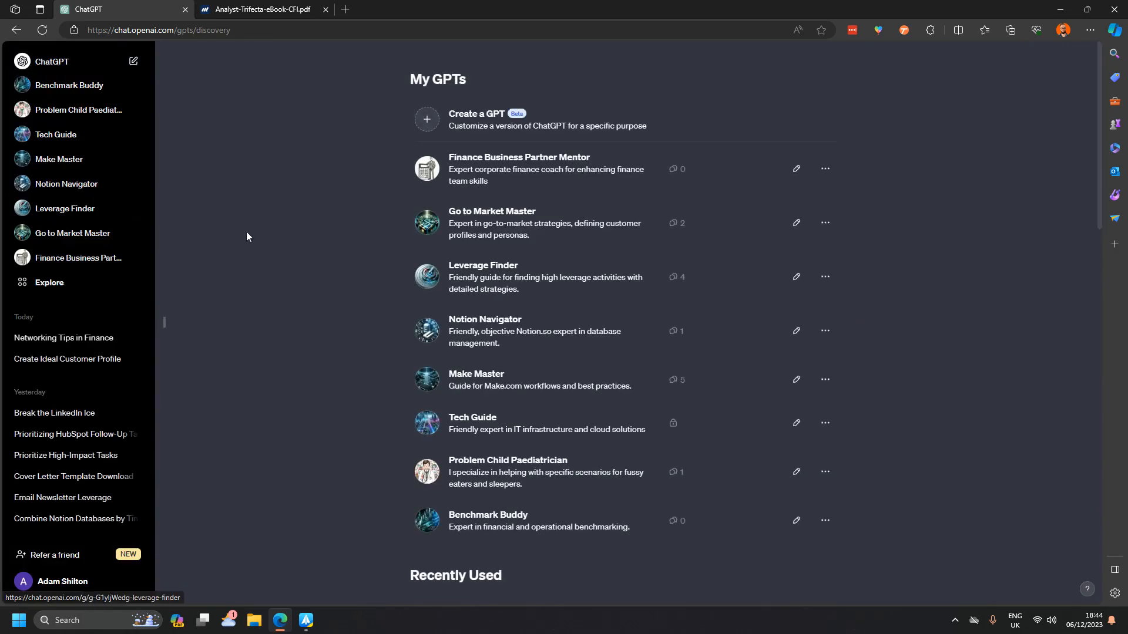
click(834, 166)
click(833, 164)
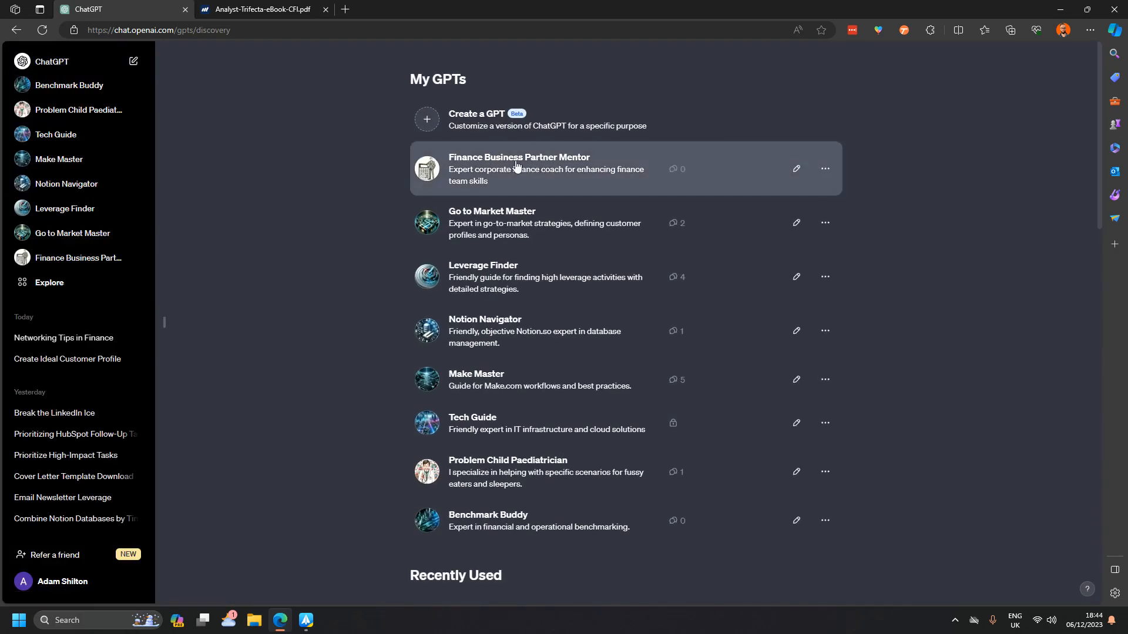
click(483, 175)
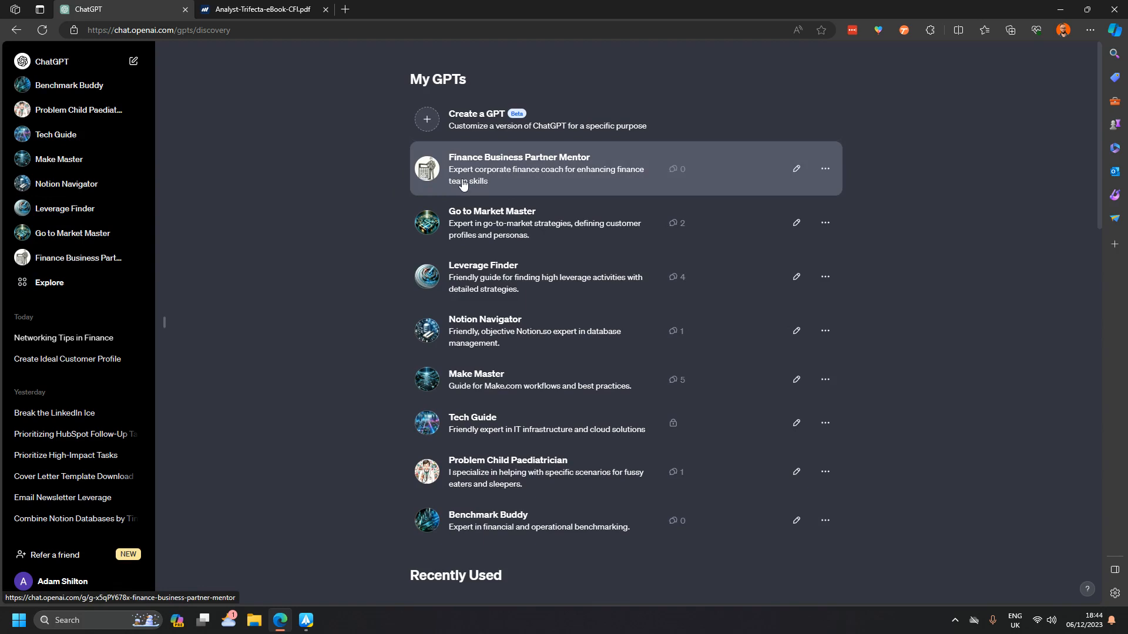
Copy the Finance Business Partner Mentor's link and check the URL in a temporary new browser tab
click(295, 59)
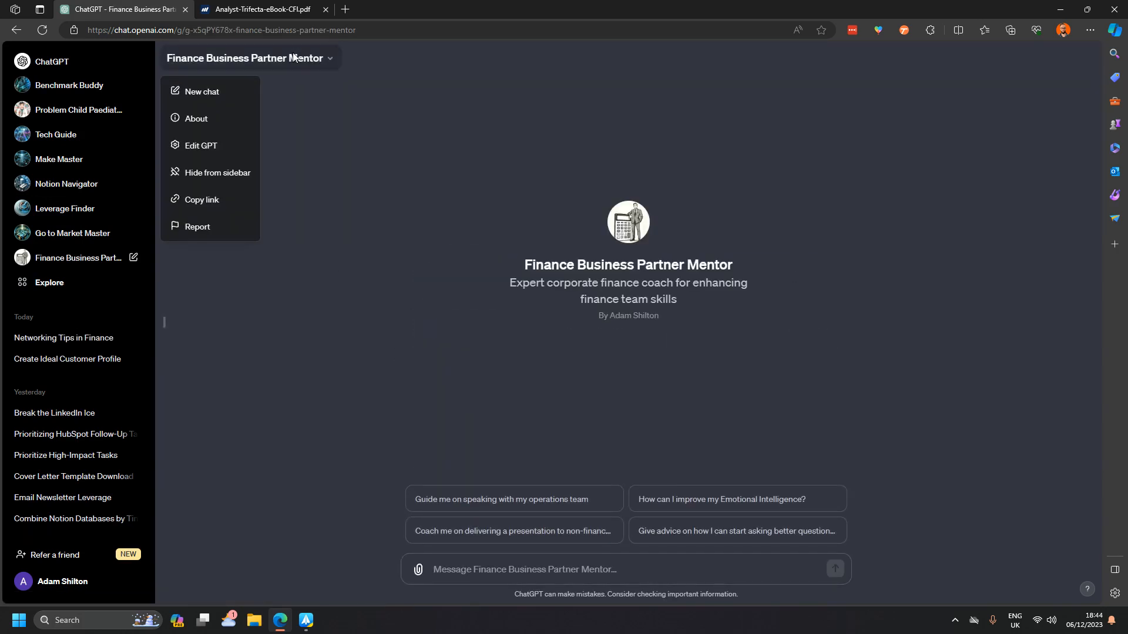
click(202, 199)
click(345, 9)
key(ctrl+v)
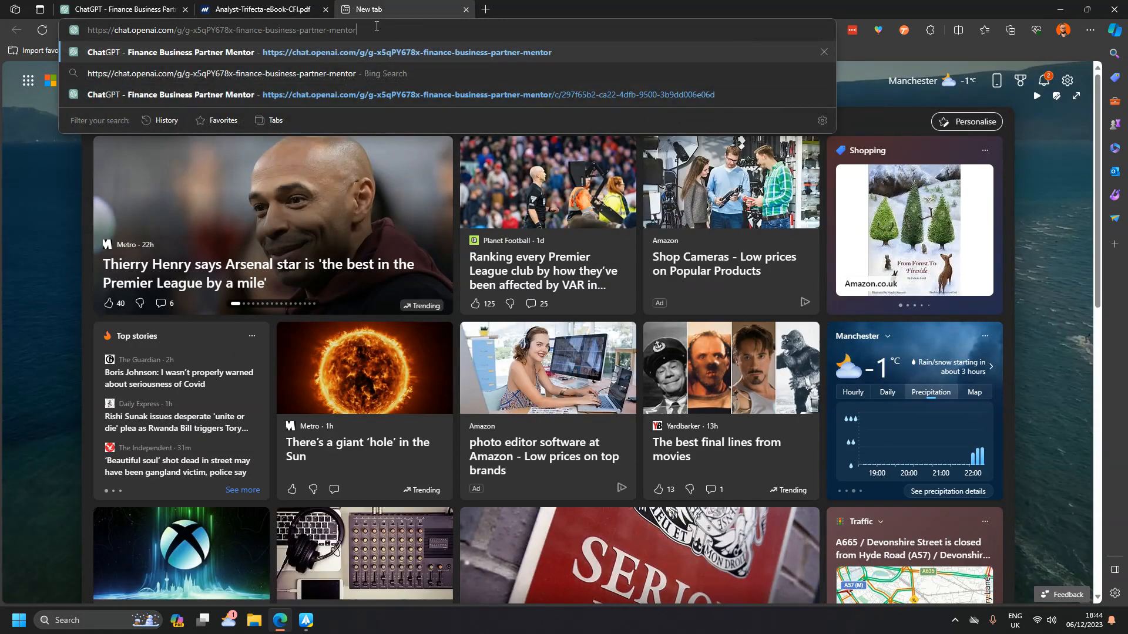
drag(375, 26, 85, 29)
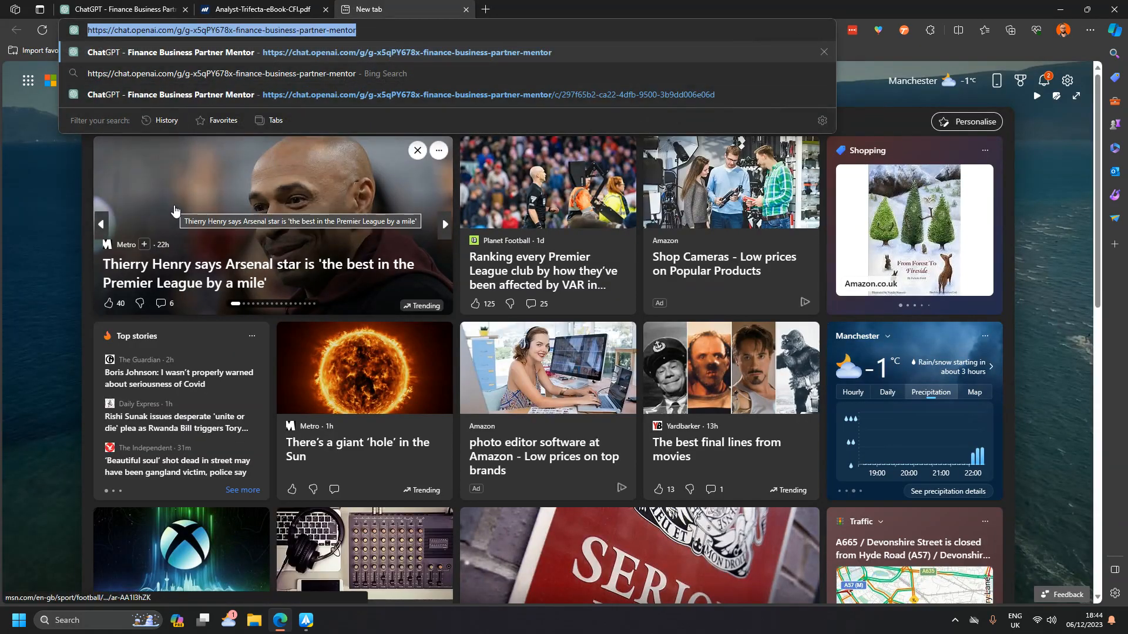
click(465, 10)
click(263, 351)
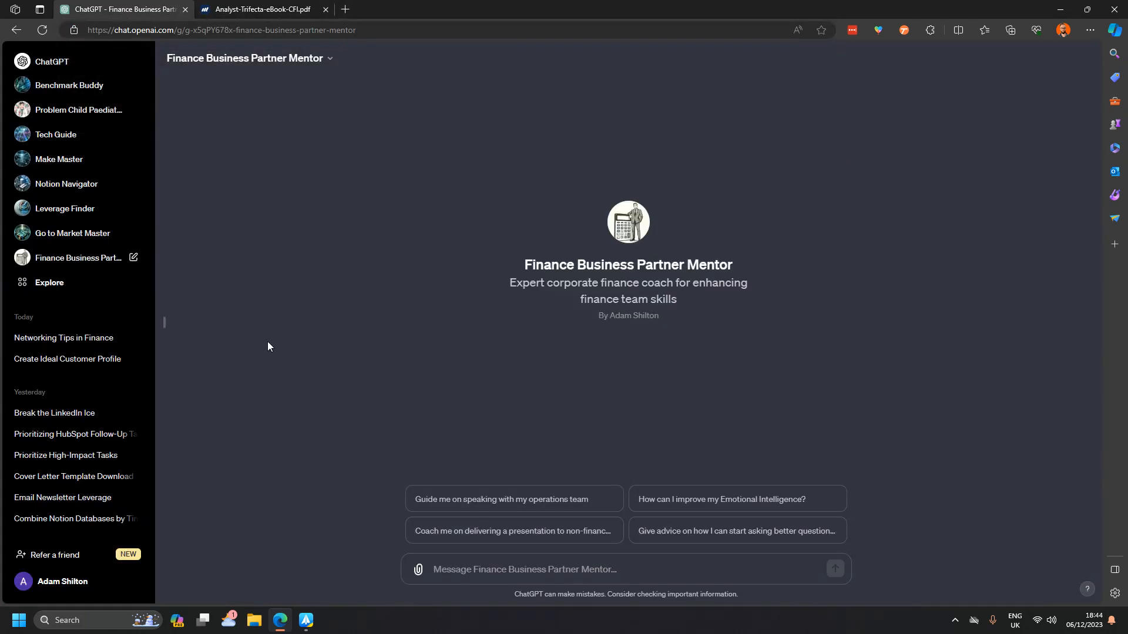